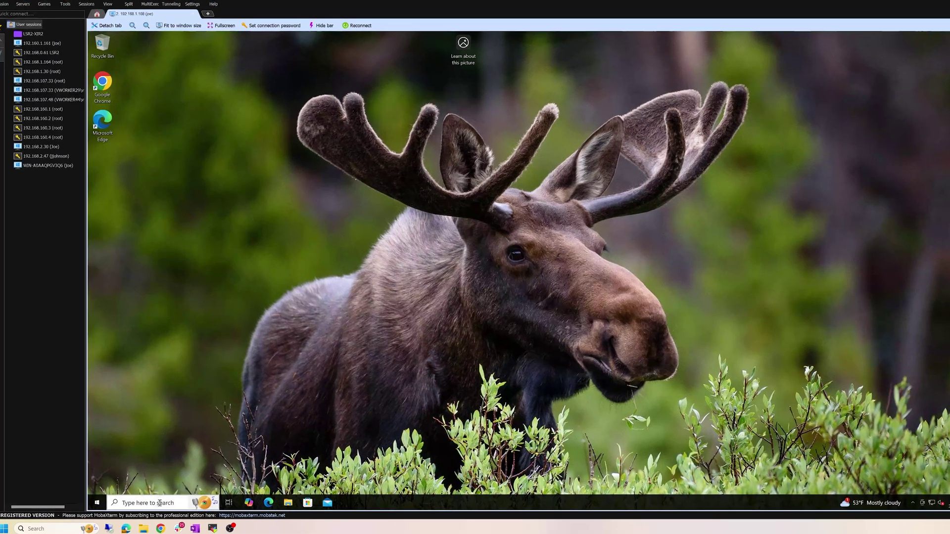
Step: Launch Google Chrome from the Windows search
{"action": "left_click", "coordinate": [158, 501]}
{"action": "type", "text": "me"}
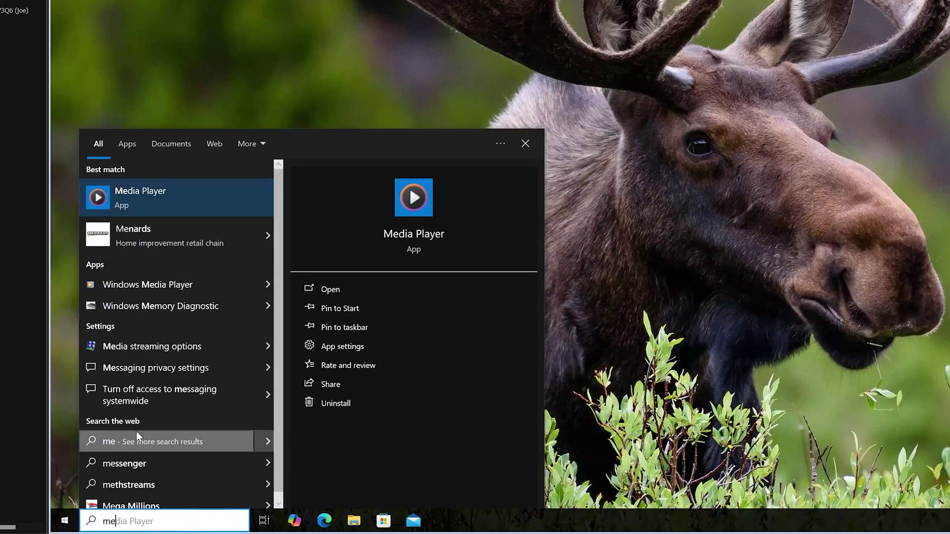
{"action": "left_click", "coordinate": [138, 434]}
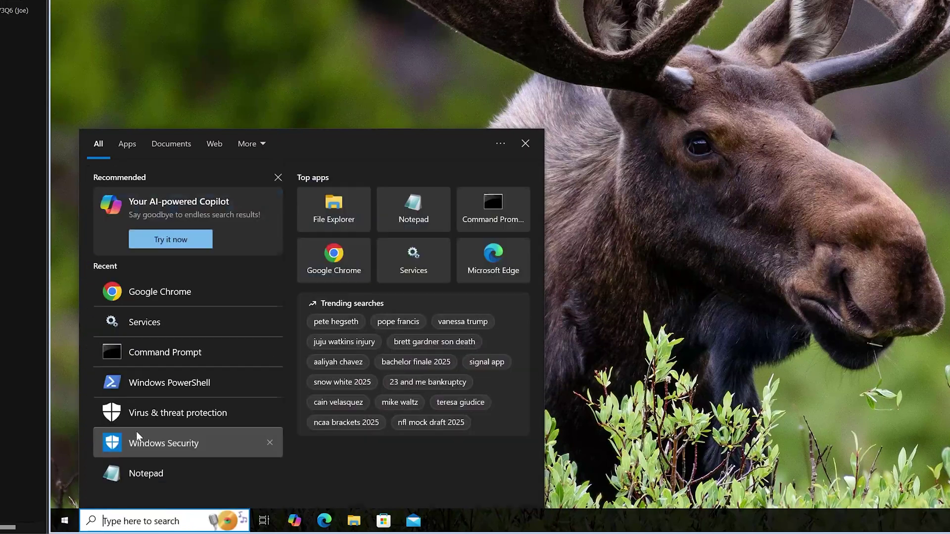
{"action": "type", "text": "chrome"}
{"action": "key", "text": "Return"}
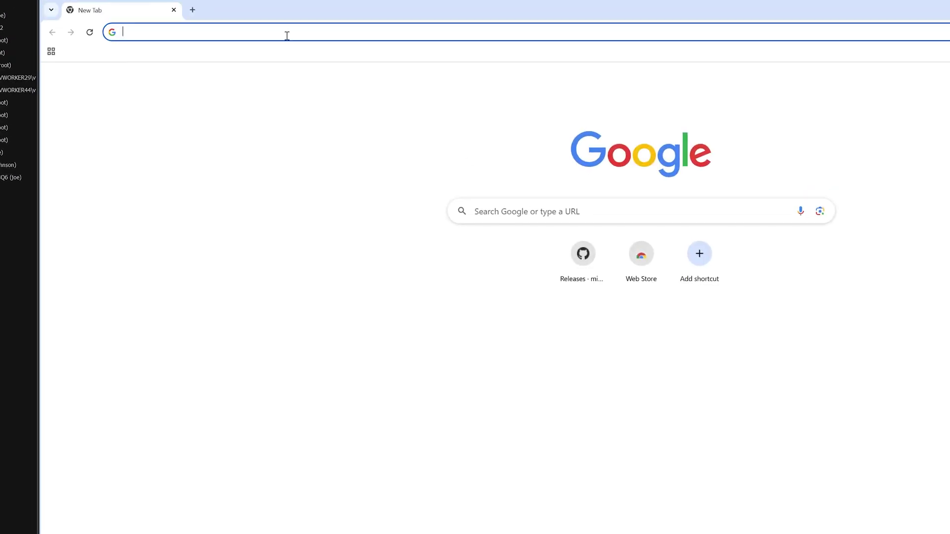
{"action": "left_click", "coordinate": [292, 31]}
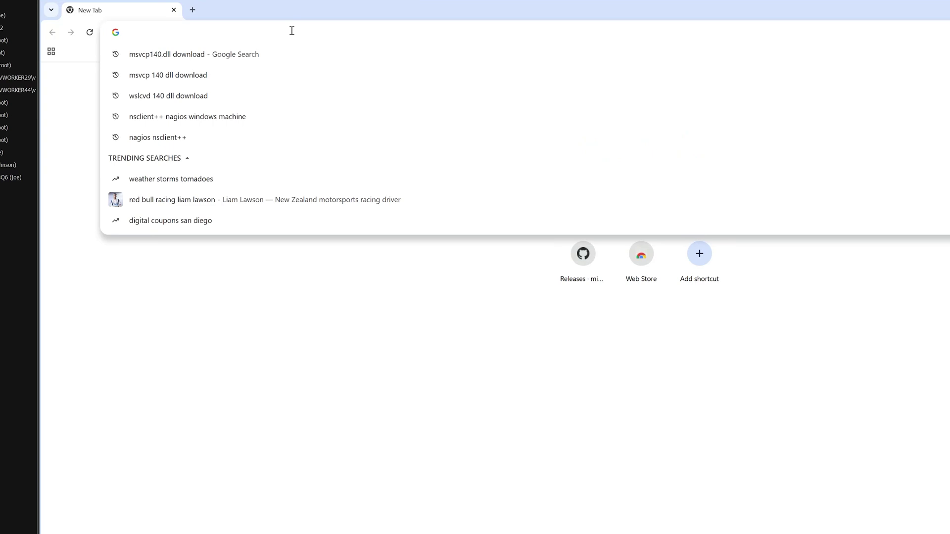
{"action": "type", "text": "https"}
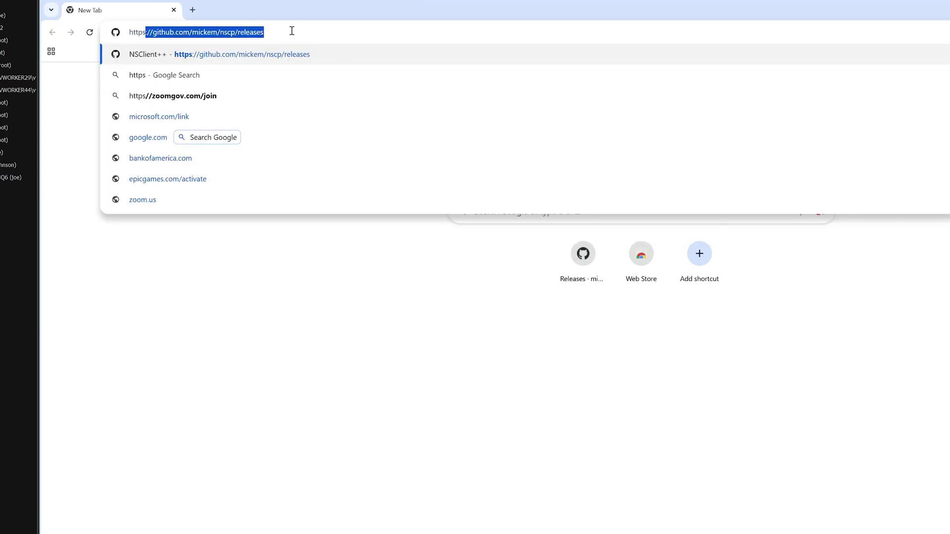
{"action": "type", "text": "://gith"}
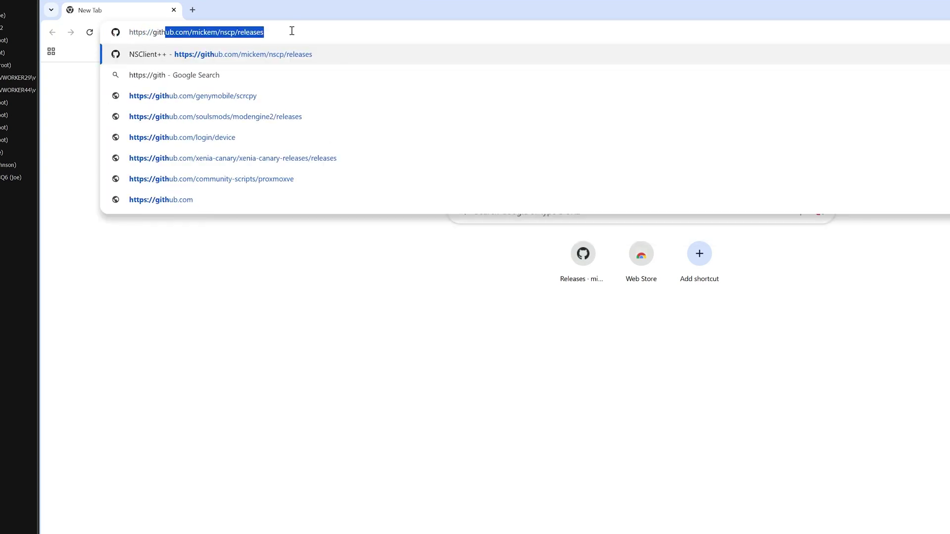
{"action": "type", "text": "ub.com/"}
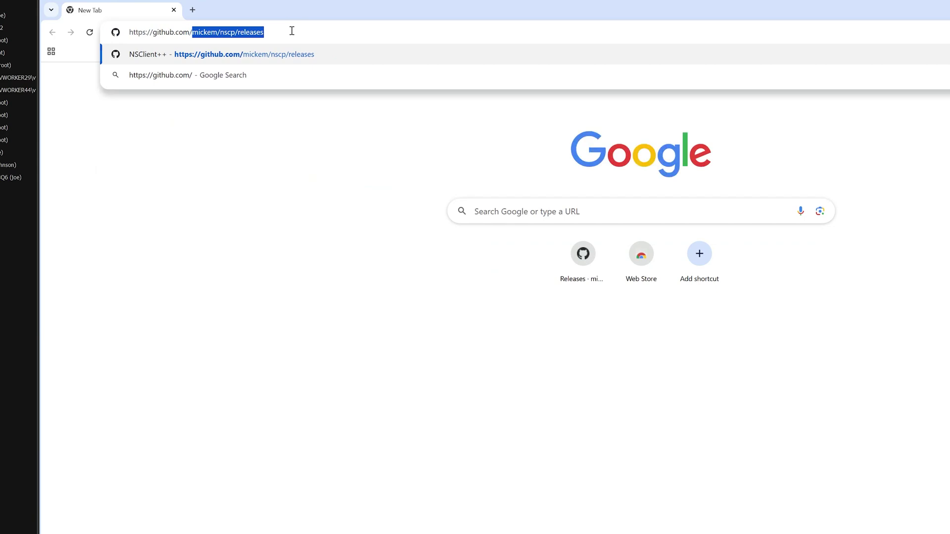
{"action": "type", "text": "mickem/"}
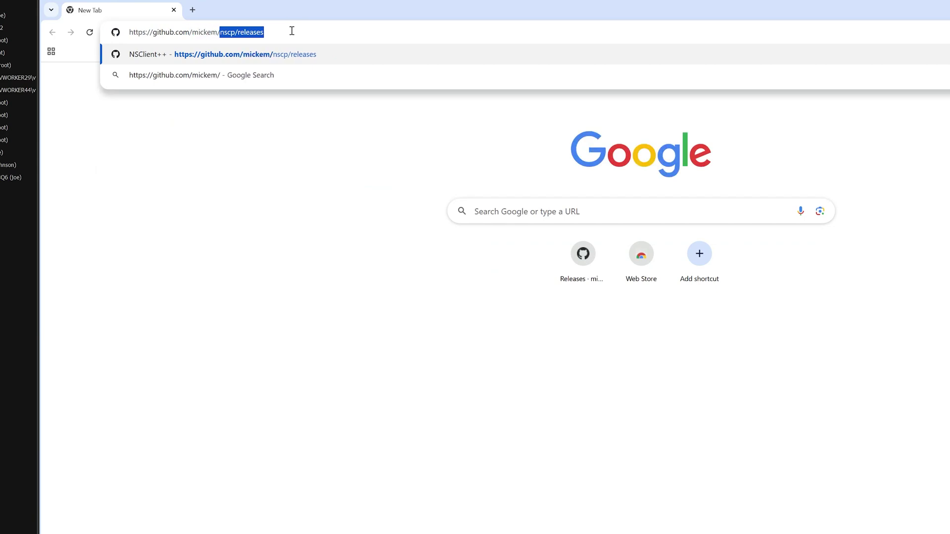
{"action": "type", "text": "nscp/releases"}
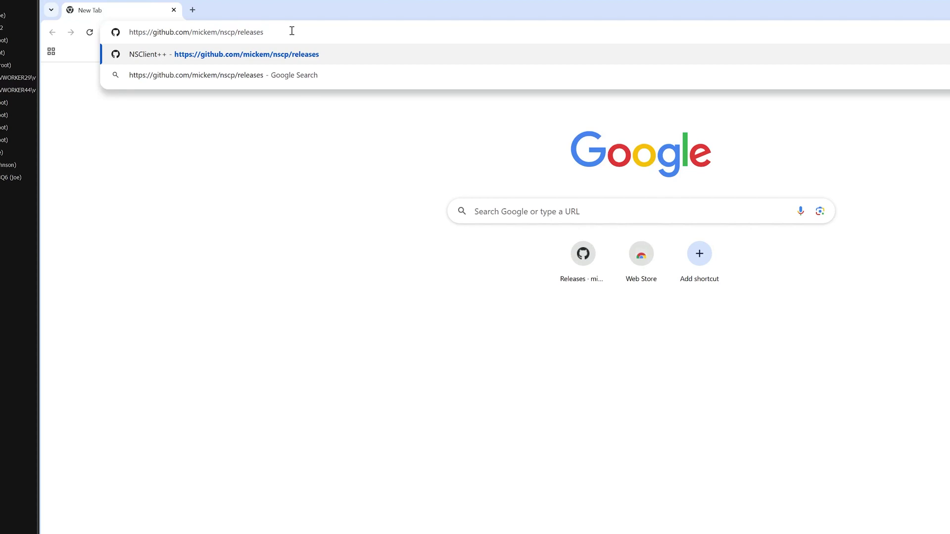
{"action": "key", "text": "Return"}
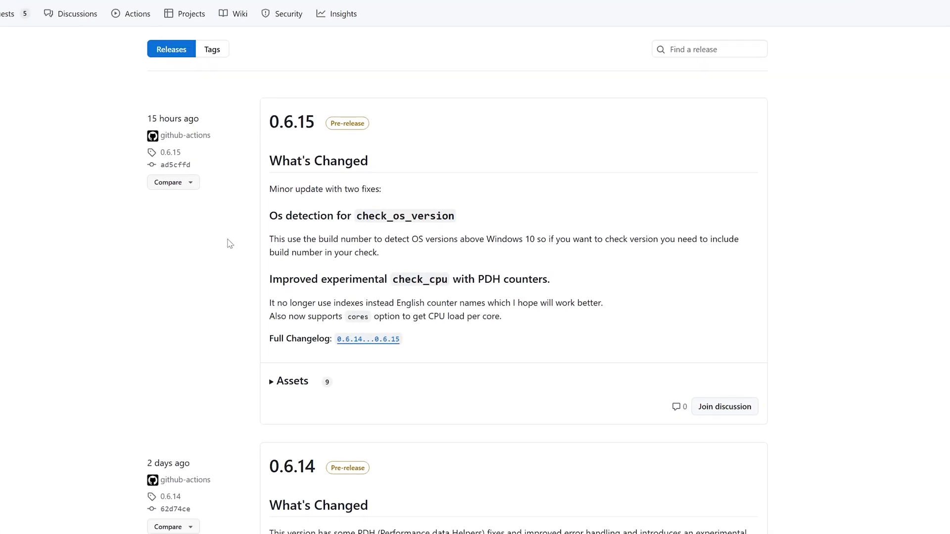
Step: Expand release 0.6.15's Assets and download NSCP-0.6.15-Win32.msi
{"action": "scroll", "coordinate": [228, 296], "scroll_direction": "down", "scroll_amount": 2}
{"action": "scroll", "coordinate": [227, 296], "scroll_direction": "up", "scroll_amount": 2}
{"action": "scroll", "coordinate": [233, 341], "scroll_direction": "down", "scroll_amount": 4}
{"action": "scroll", "coordinate": [232, 341], "scroll_direction": "up", "scroll_amount": 3}
{"action": "scroll", "coordinate": [231, 342], "scroll_direction": "up", "scroll_amount": 1}
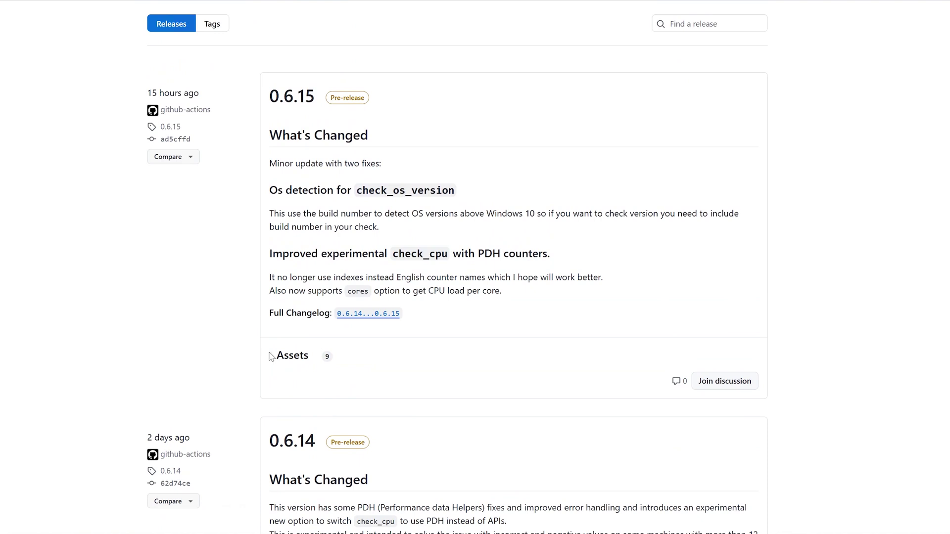
{"action": "left_click", "coordinate": [278, 361]}
{"action": "scroll", "coordinate": [240, 378], "scroll_direction": "down", "scroll_amount": 3}
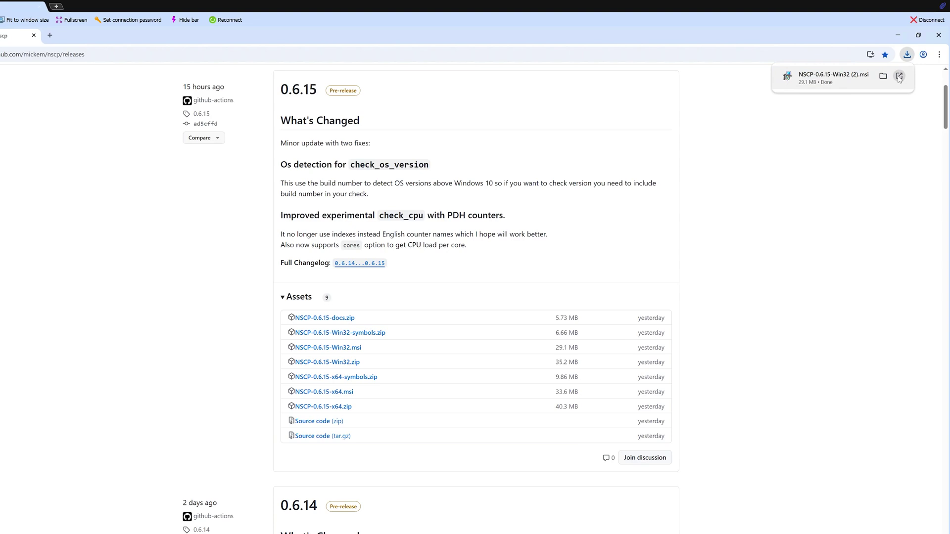
Step: Run the NSCP-0.6.15-Win32.msi installer, keeping Generic monitoring and choosing a Typical setup
{"action": "left_click", "coordinate": [899, 78]}
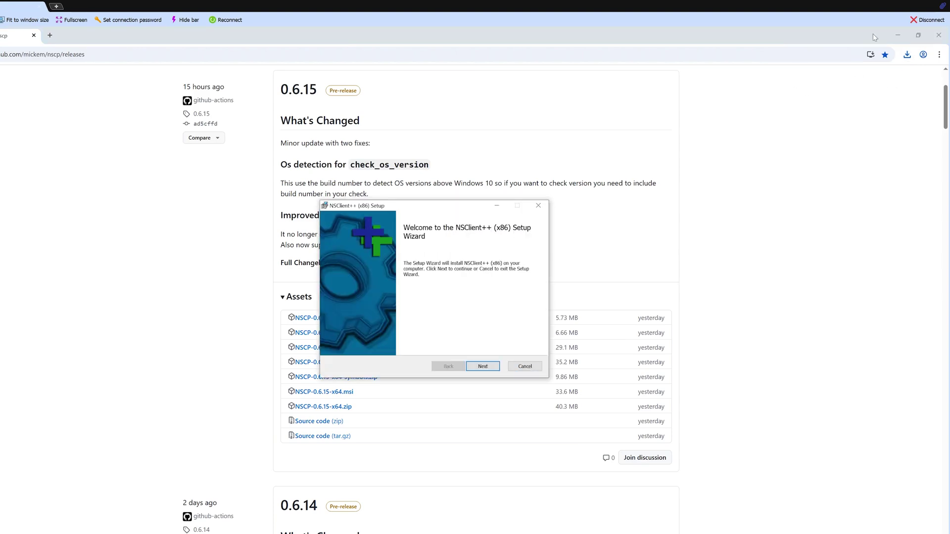
{"action": "left_click", "coordinate": [939, 35]}
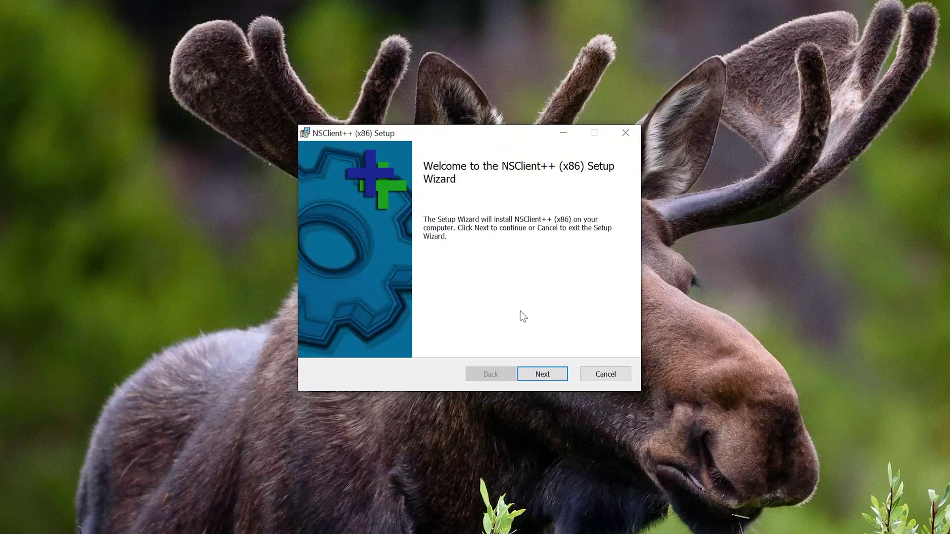
{"action": "left_click", "coordinate": [538, 380]}
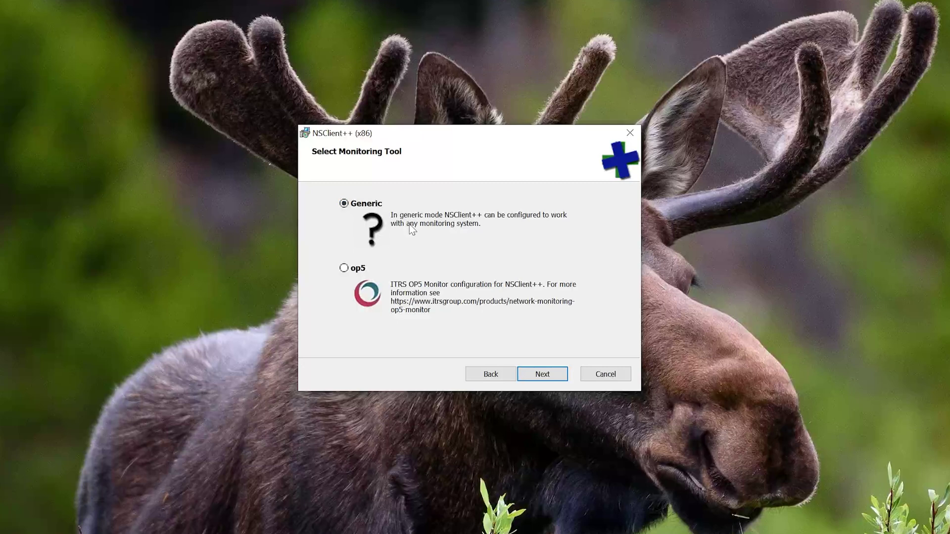
{"action": "left_click", "coordinate": [537, 374]}
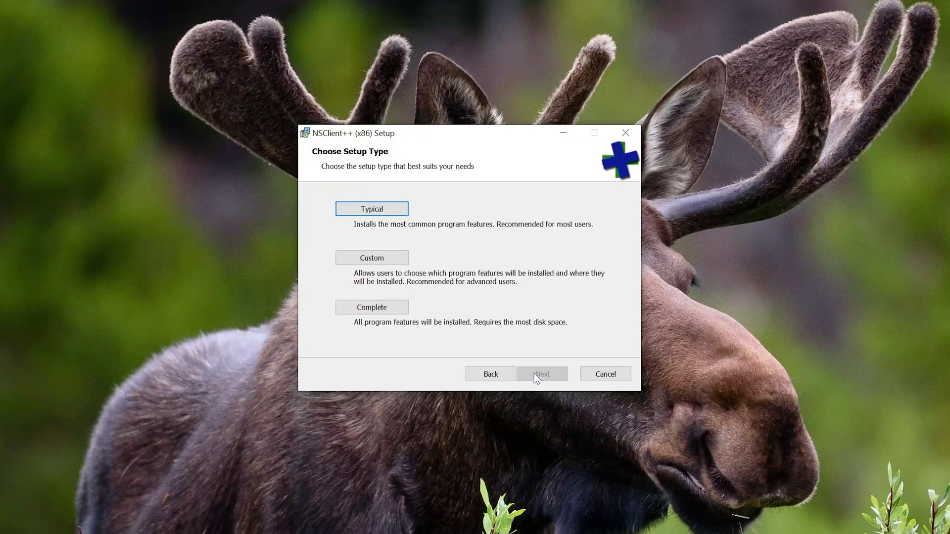
{"action": "left_click", "coordinate": [369, 210]}
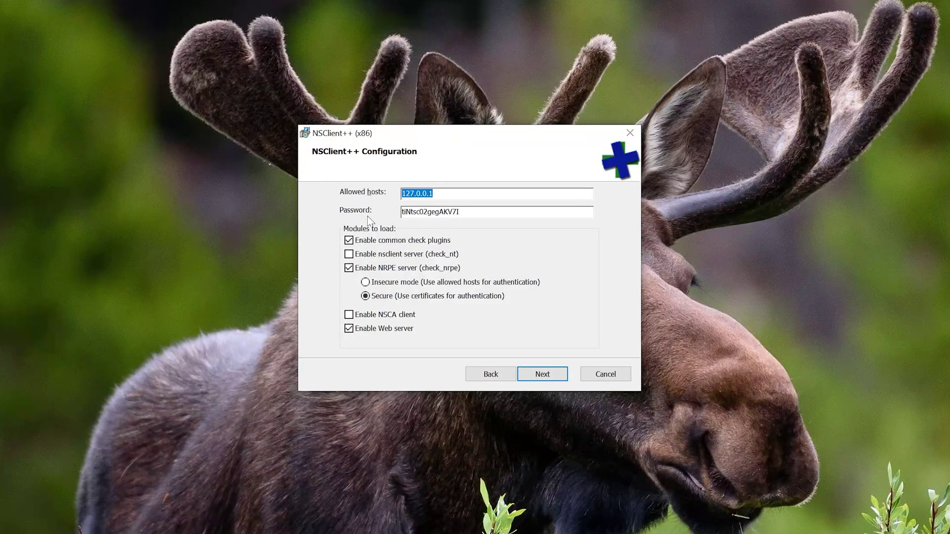
Step: Set allowed hosts to 192.168.1.108 and replace the generated password with a new one
{"action": "key", "text": "BackSpace"}
{"action": "type", "text": "10.0.0"}
{"action": "key", "text": "BackSpace"}
{"action": "key", "text": "BackSpace"}
{"action": "key", "text": "BackSpace"}
{"action": "key", "text": "BackSpace"}
{"action": "key", "text": "BackSpace"}
{"action": "key", "text": "BackSpace"}
{"action": "type", "text": "192.168.1.10"}
{"action": "key", "text": "Tab"}
{"action": "key", "text": "BackSpace"}
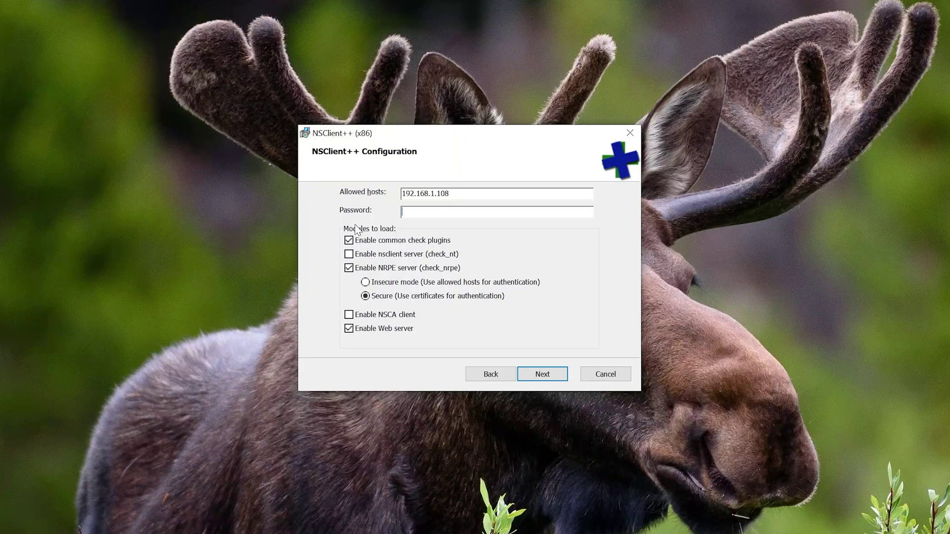
{"action": "type", "text": "test"}
Step: Install NSClient++, approving the administrator prompt, and finish the setup wizard
{"action": "left_click", "coordinate": [540, 377]}
{"action": "left_click", "coordinate": [528, 377]}
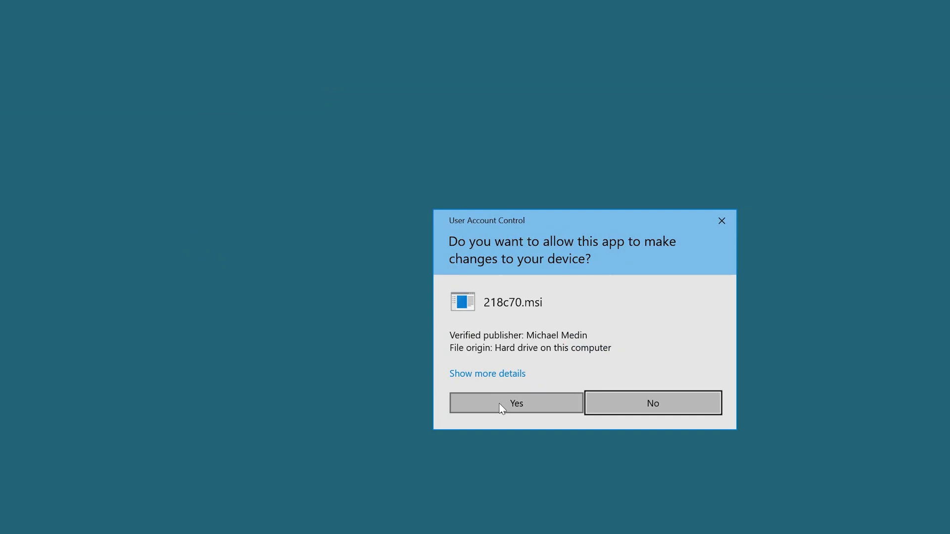
{"action": "left_click", "coordinate": [501, 407]}
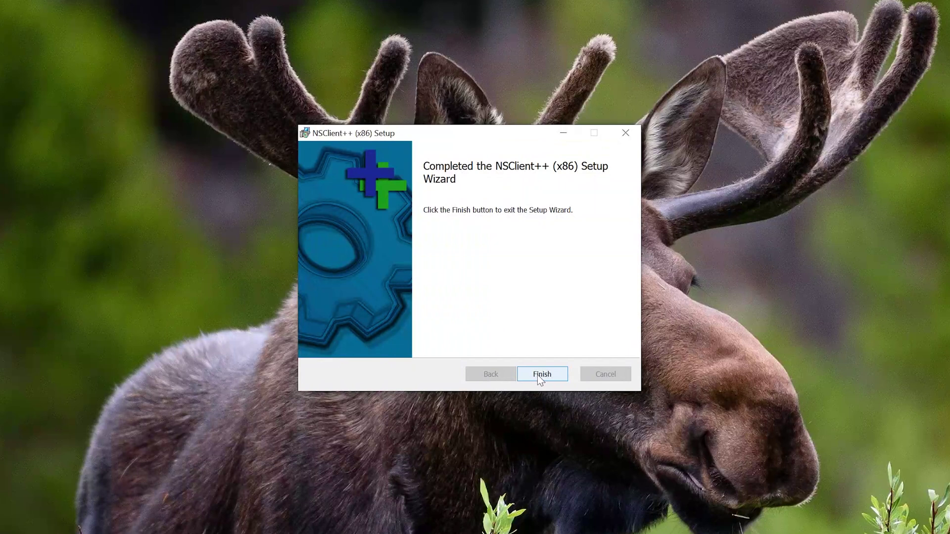
{"action": "left_click", "coordinate": [538, 375]}
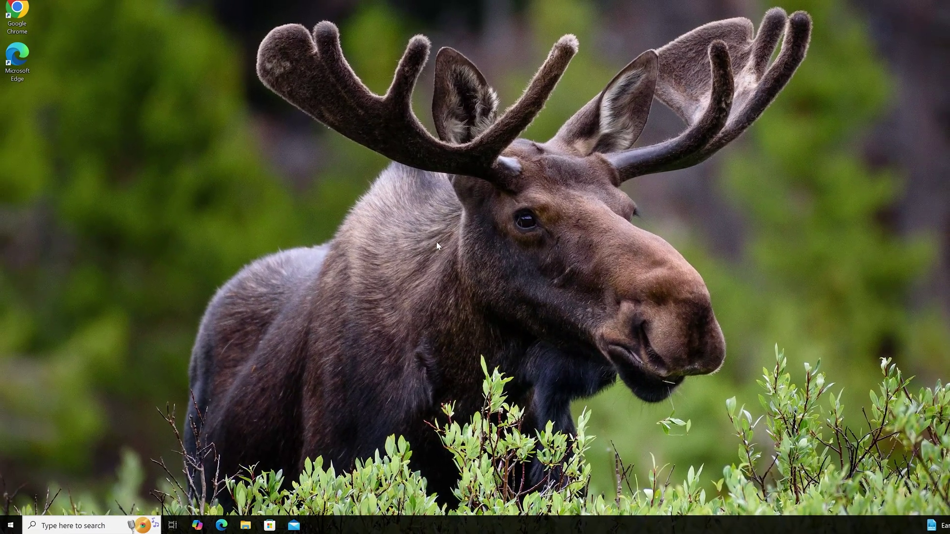
Step: Open nsclient.ini from C:\Program Files (x86)\NSClient++ in Notepad
{"action": "left_click", "coordinate": [245, 524]}
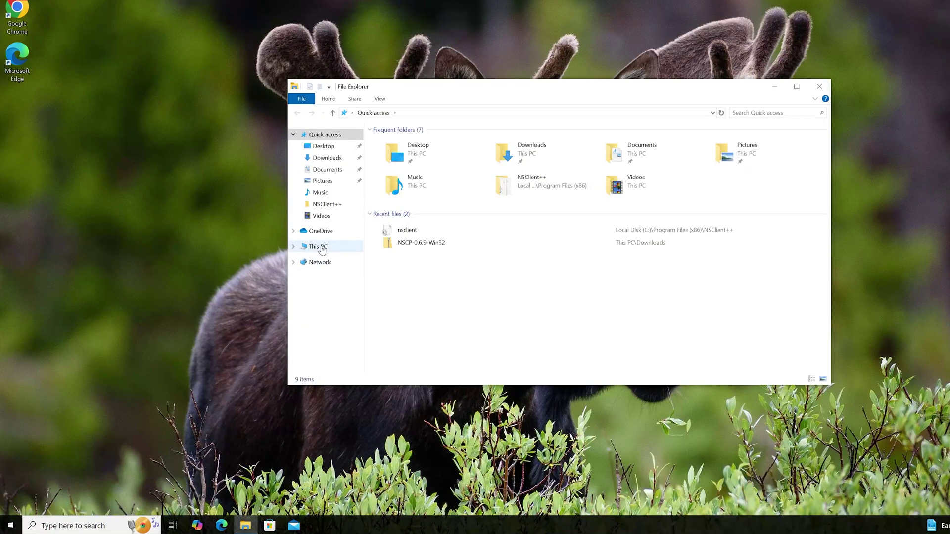
{"action": "left_click", "coordinate": [321, 248]}
{"action": "left_click", "coordinate": [421, 251]}
{"action": "double_click", "coordinate": [420, 251]}
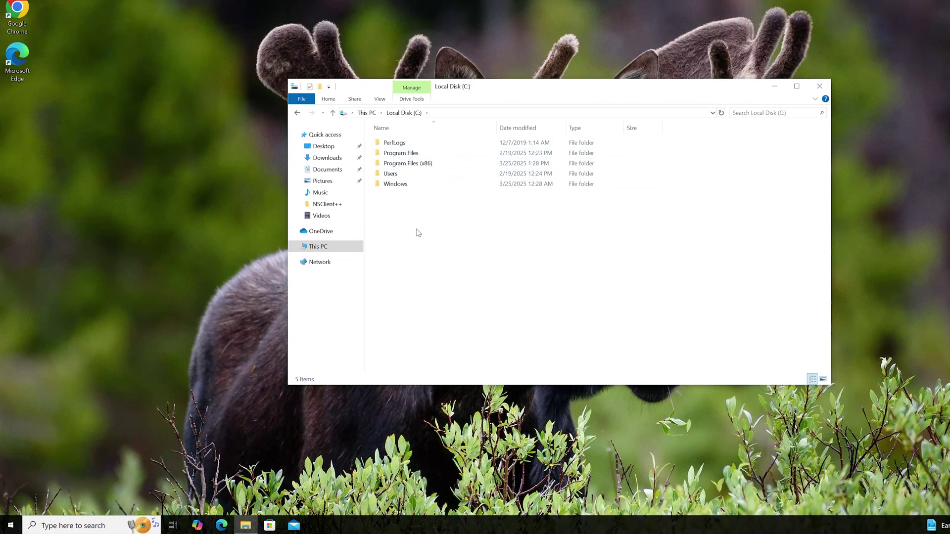
{"action": "double_click", "coordinate": [402, 165]}
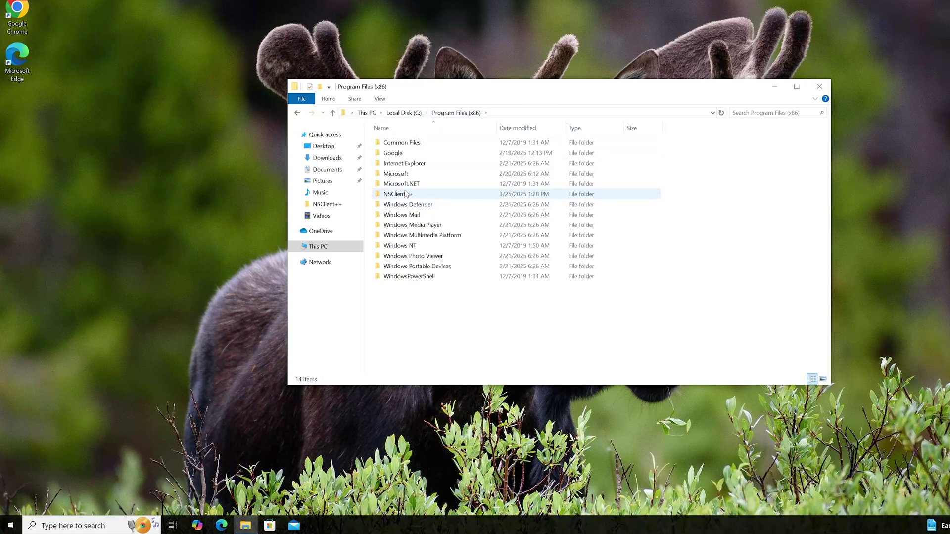
{"action": "double_click", "coordinate": [395, 194]}
{"action": "scroll", "coordinate": [410, 231], "scroll_direction": "down", "scroll_amount": 2}
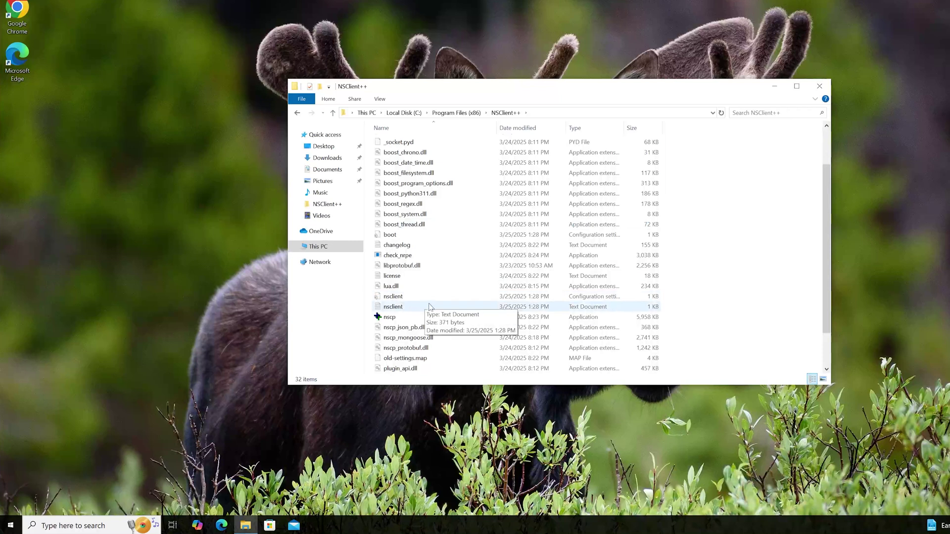
{"action": "double_click", "coordinate": [411, 295]}
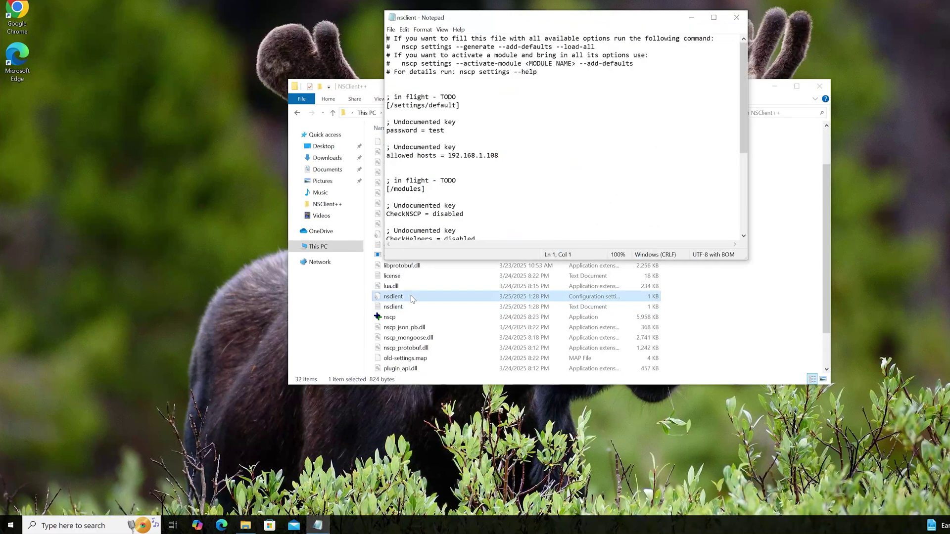
Step: Review nsclient.ini, select its configuration text, and close Notepad without editing
{"action": "scroll", "coordinate": [444, 176], "scroll_direction": "down", "scroll_amount": 6}
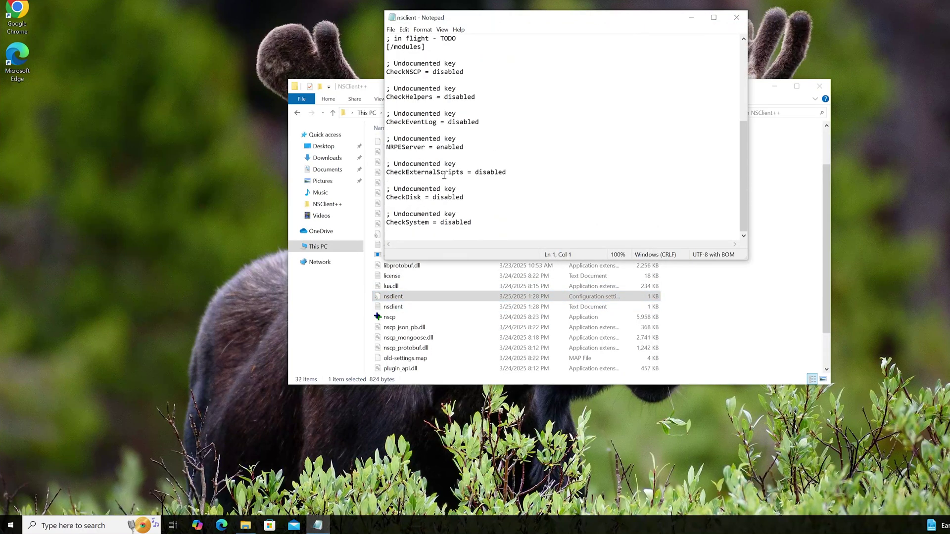
{"action": "left_click_drag", "start_coordinate": [477, 222], "coordinate": [387, 31]}
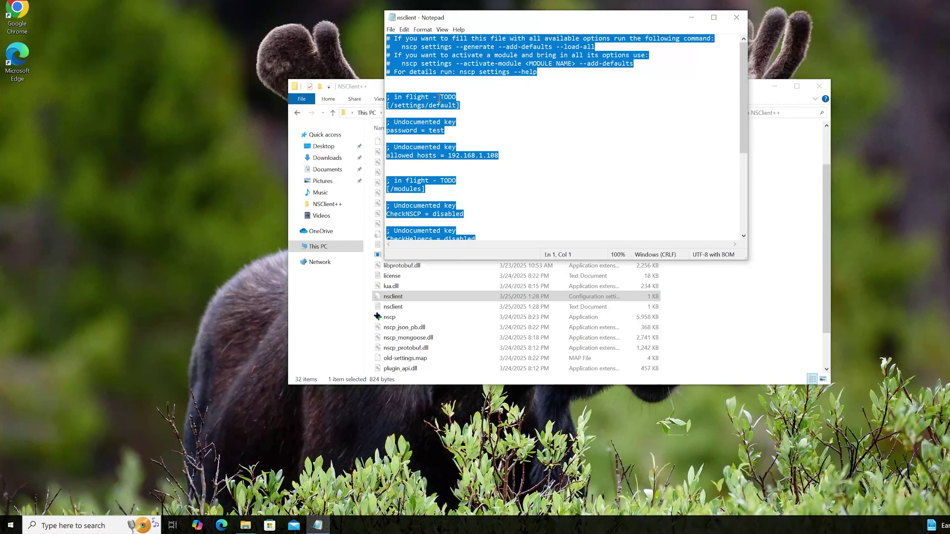
{"action": "left_click", "coordinate": [737, 18]}
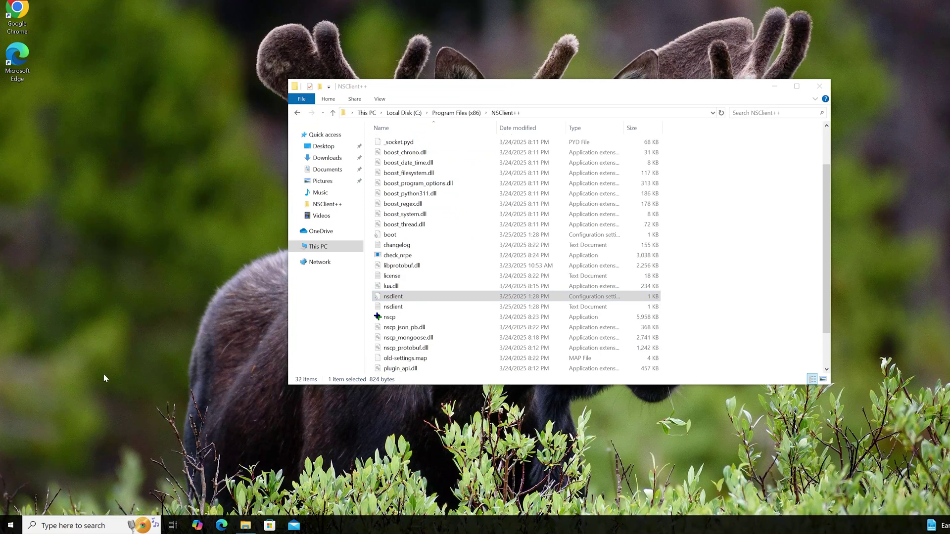
Step: Run Notepad as administrator and paste in the nsclient configuration text
{"action": "left_click", "coordinate": [67, 527]}
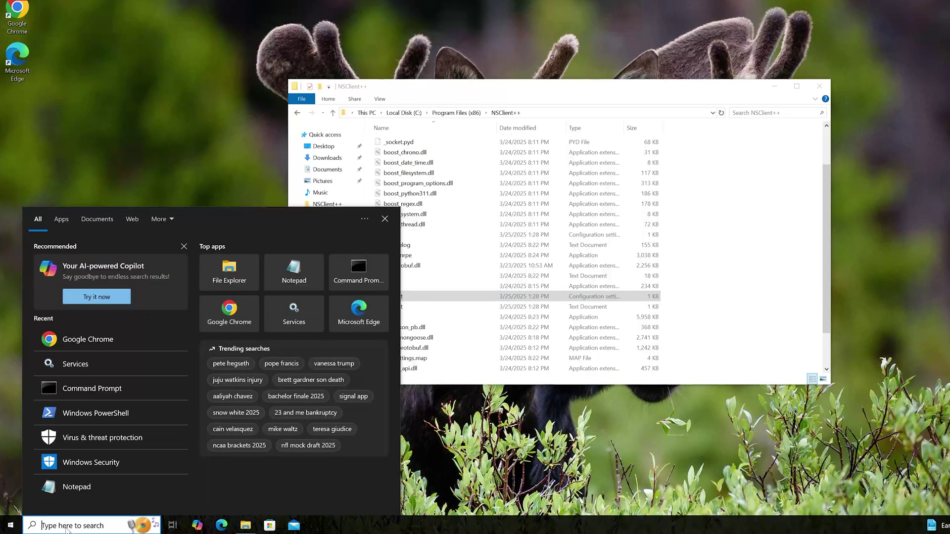
{"action": "type", "text": "notepad"}
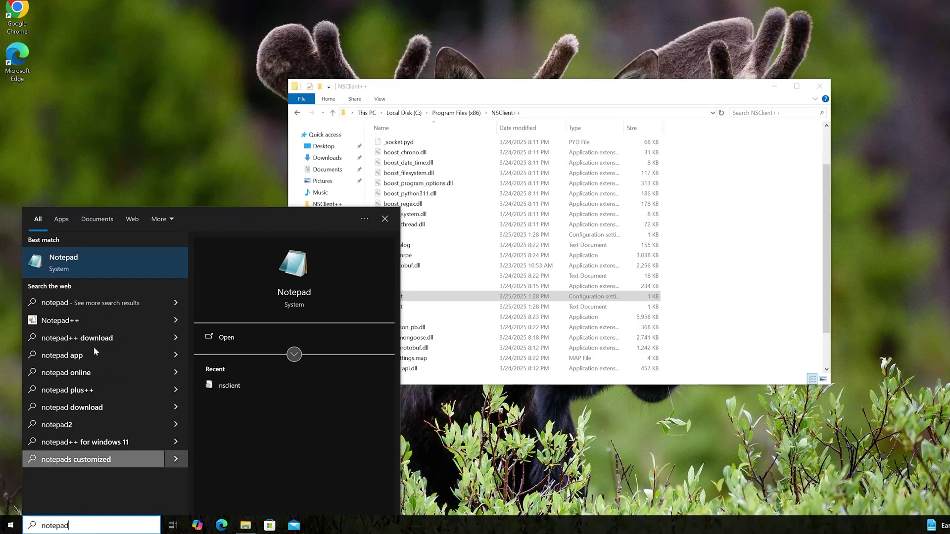
{"action": "right_click", "coordinate": [76, 259]}
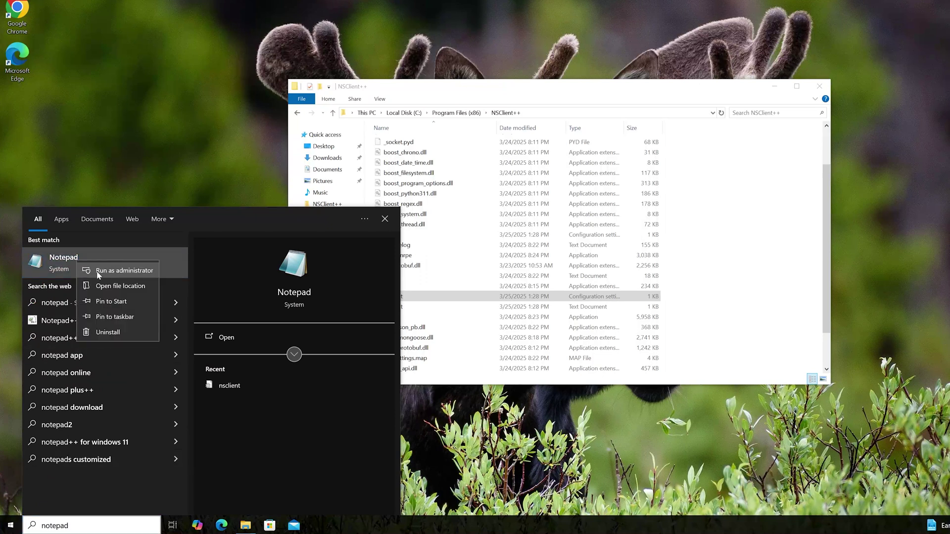
{"action": "left_click", "coordinate": [96, 271]}
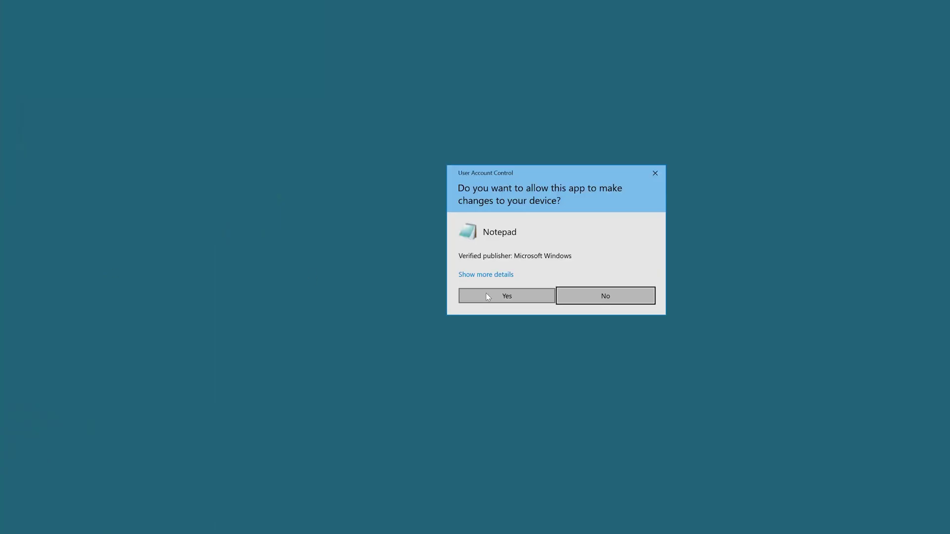
{"action": "left_click", "coordinate": [482, 296]}
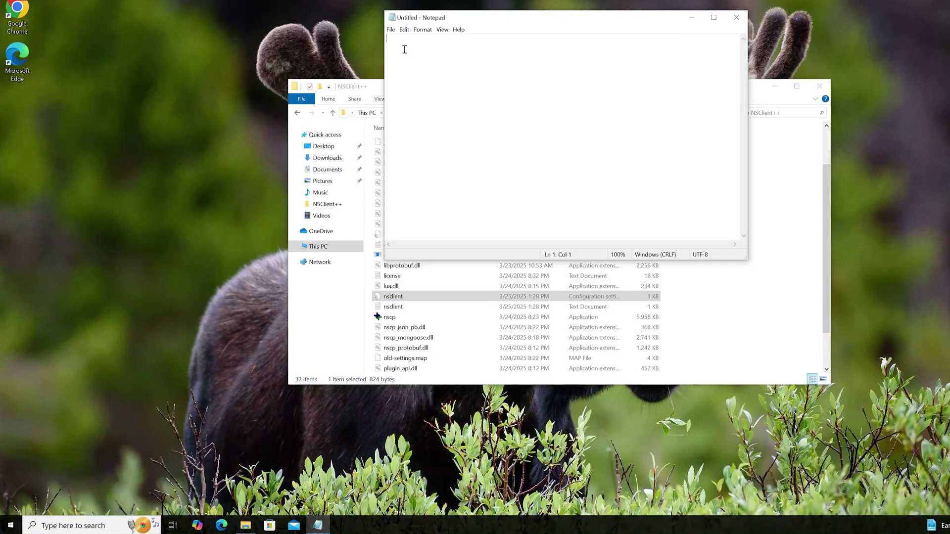
{"action": "key", "text": "ctrl+v"}
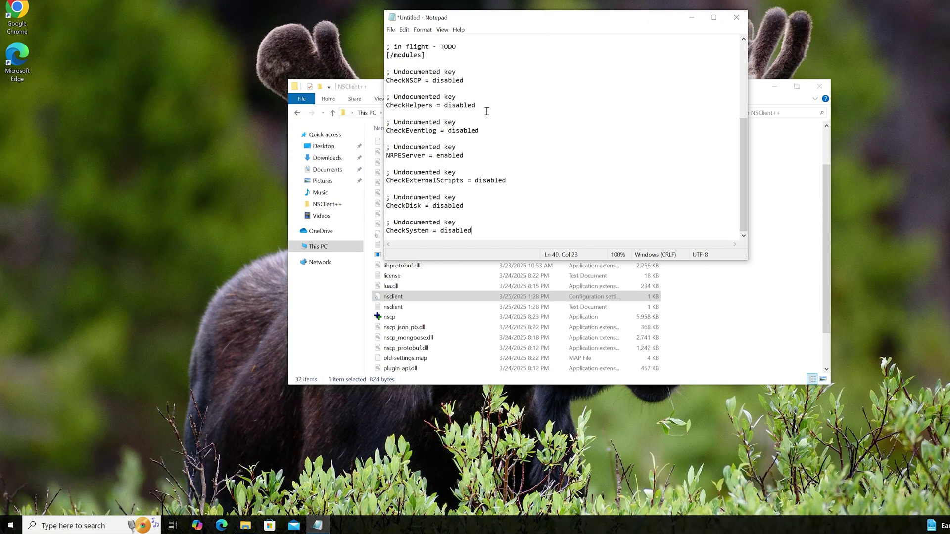
Step: Change CheckDisk and CheckSystem from disabled to enabled
{"action": "scroll", "coordinate": [452, 182], "scroll_direction": "up", "scroll_amount": 5}
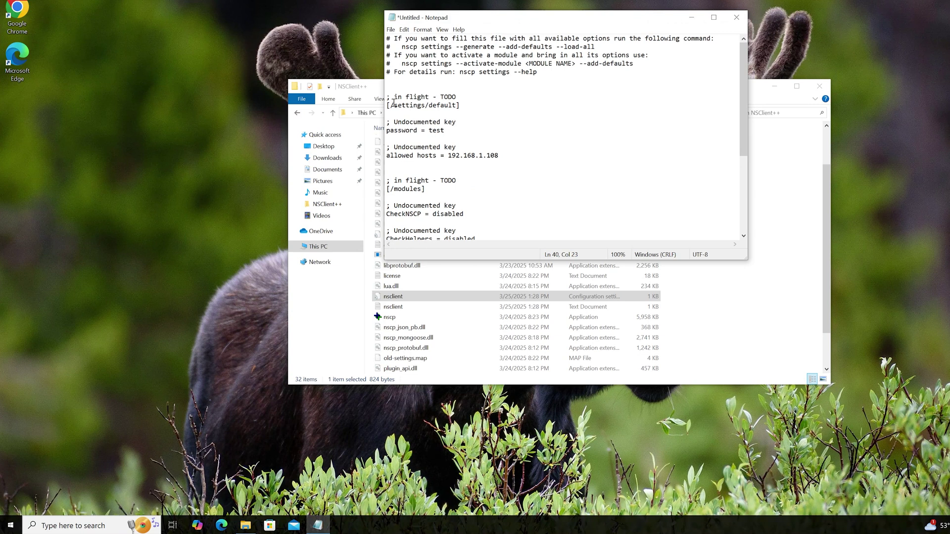
{"action": "scroll", "coordinate": [393, 103], "scroll_direction": "down", "scroll_amount": 1}
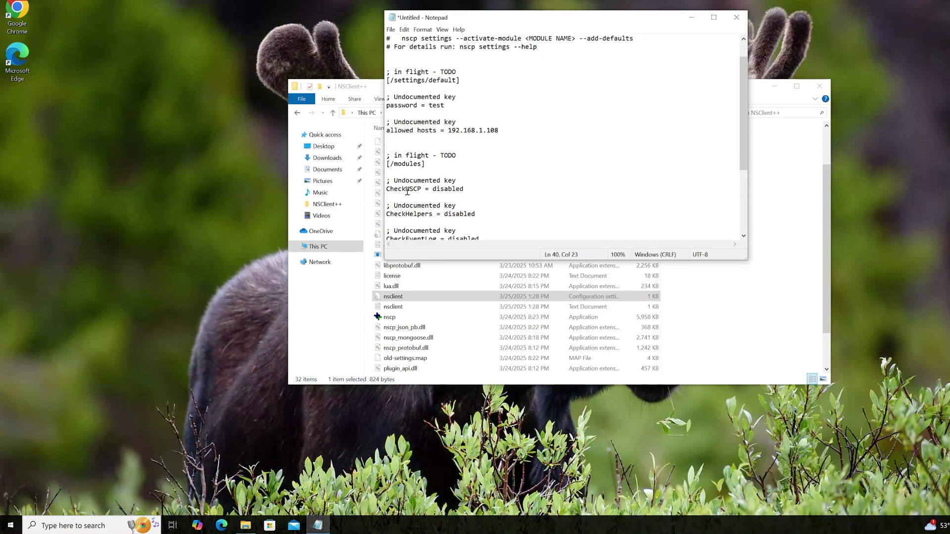
{"action": "scroll", "coordinate": [407, 191], "scroll_direction": "down", "scroll_amount": 1}
{"action": "scroll", "coordinate": [412, 192], "scroll_direction": "down", "scroll_amount": 2}
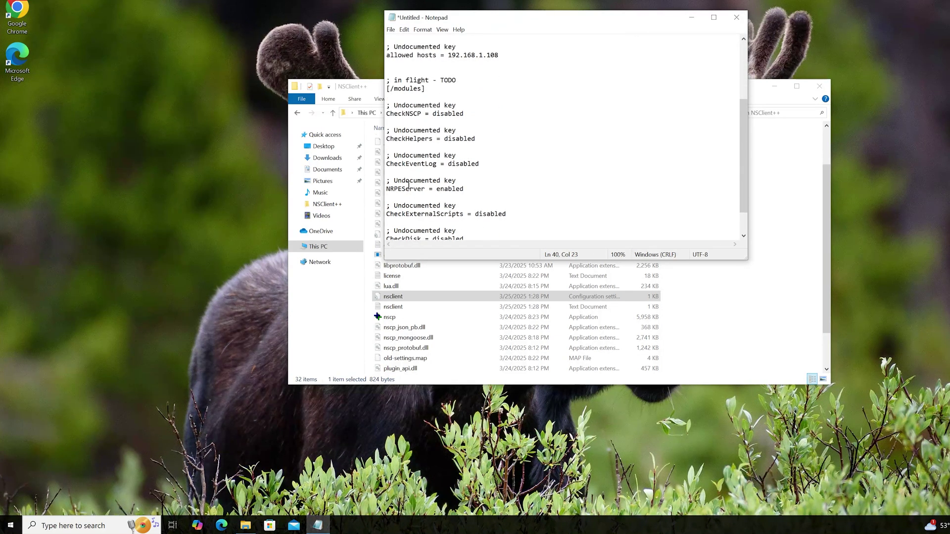
{"action": "scroll", "coordinate": [419, 193], "scroll_direction": "down", "scroll_amount": 2}
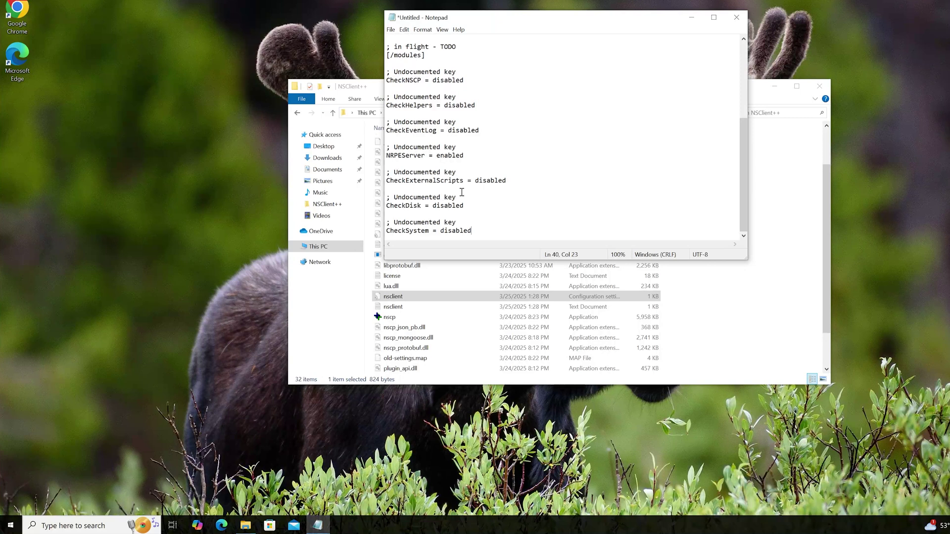
{"action": "left_click_drag", "start_coordinate": [465, 205], "coordinate": [434, 208]}
{"action": "type", "text": "enabled"}
{"action": "left_click", "coordinate": [472, 231]}
{"action": "key", "text": "BackSpace"}
{"action": "key", "text": "BackSpace"}
{"action": "key", "text": "BackSpace"}
{"action": "key", "text": "BackSpace"}
{"action": "key", "text": "BackSpace"}
{"action": "key", "text": "BackSpace"}
{"action": "key", "text": "BackSpace"}
{"action": "key", "text": "BackSpace"}
{"action": "type", "text": "enabled"}
{"action": "scroll", "coordinate": [445, 143], "scroll_direction": "up", "scroll_amount": 5}
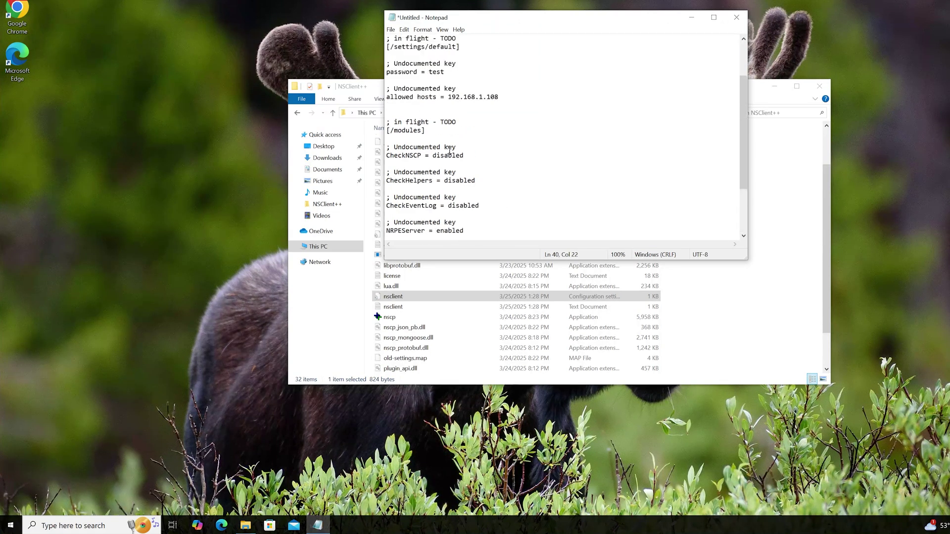
Step: Save the document as nsclient.ini in C:\Program Files (x86)\NSClient++ with type All Files
{"action": "left_click", "coordinate": [390, 29]}
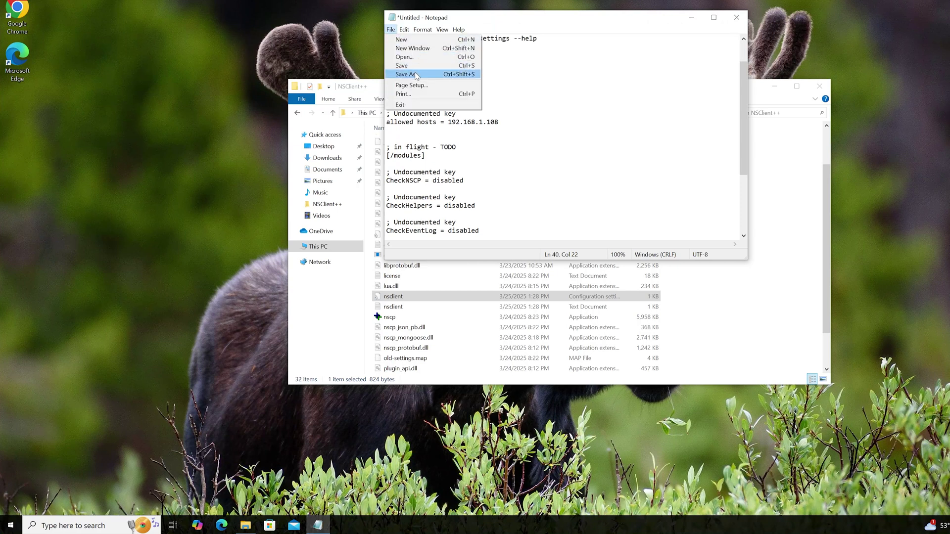
{"action": "left_click", "coordinate": [417, 75]}
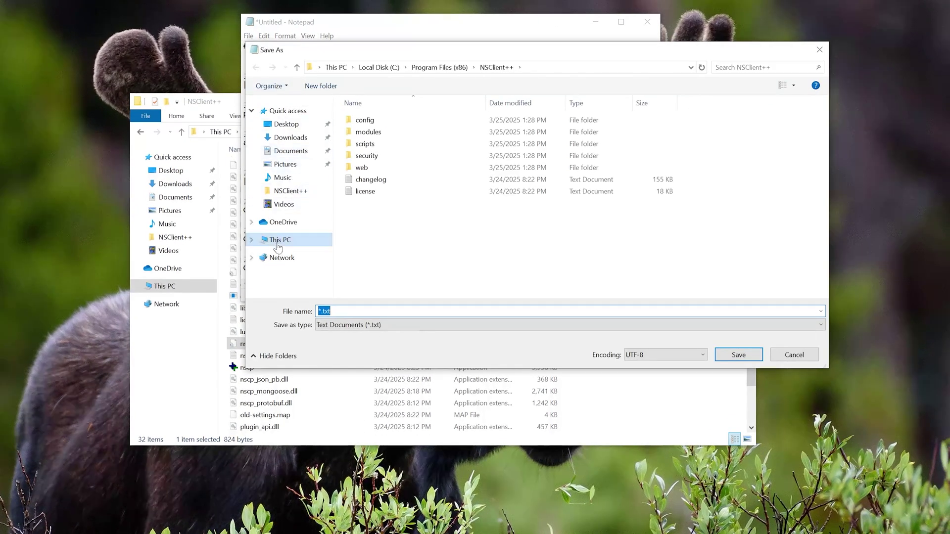
{"action": "left_click", "coordinate": [278, 240]}
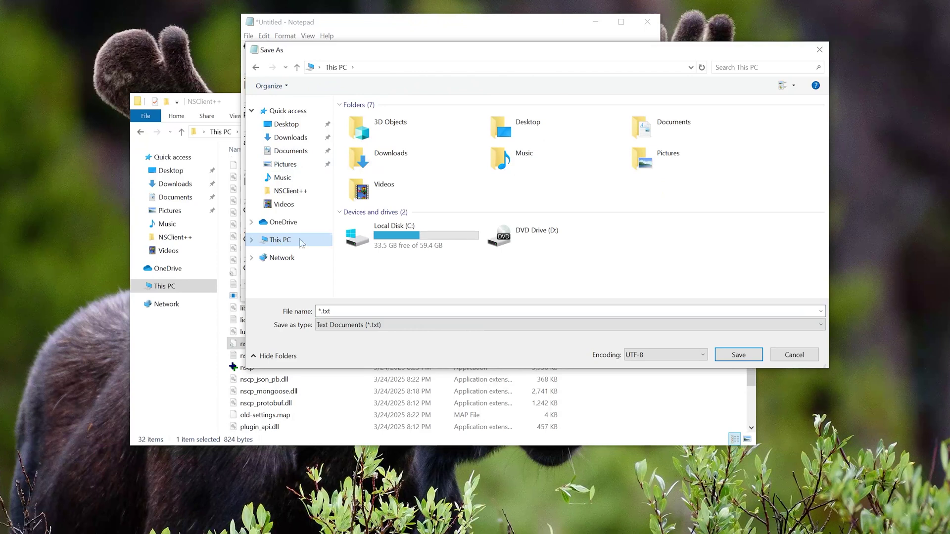
{"action": "double_click", "coordinate": [382, 246]}
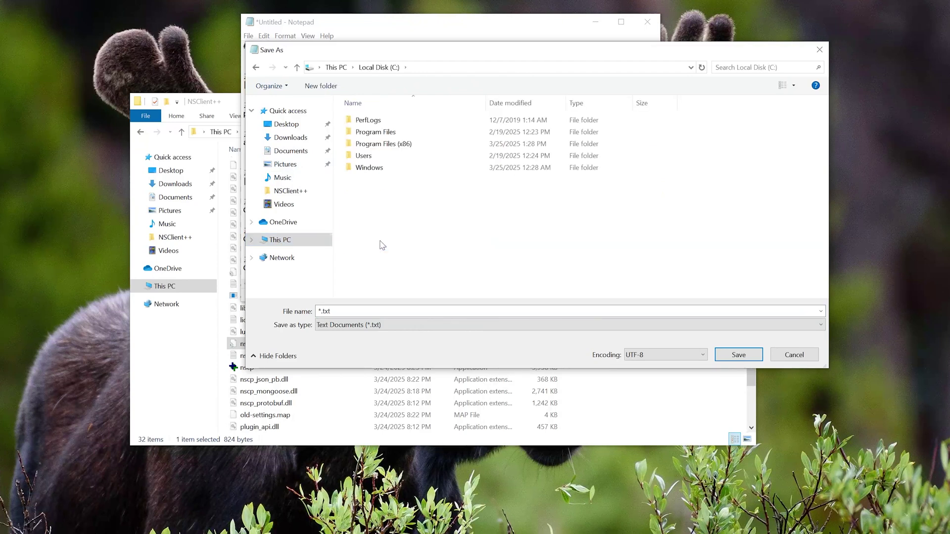
{"action": "left_click", "coordinate": [385, 144]}
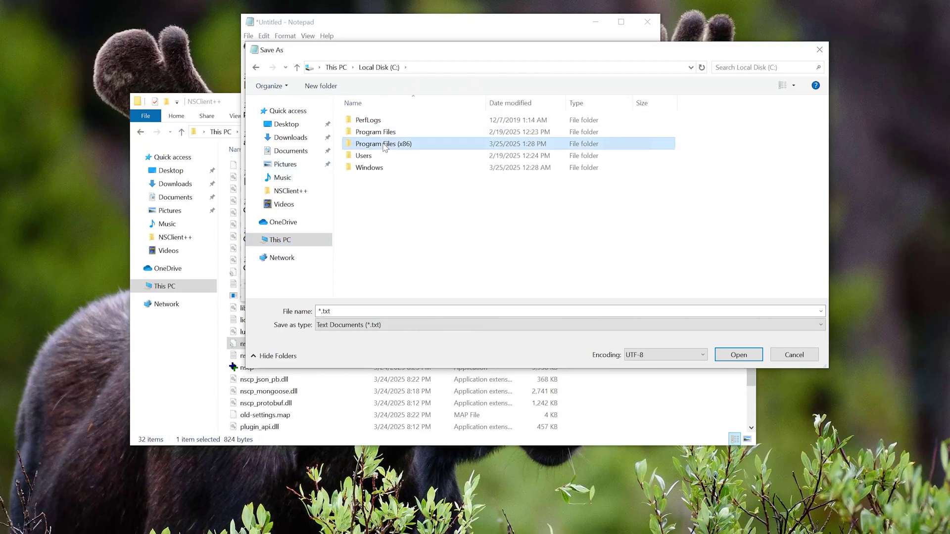
{"action": "double_click", "coordinate": [385, 145]}
{"action": "double_click", "coordinate": [378, 181]}
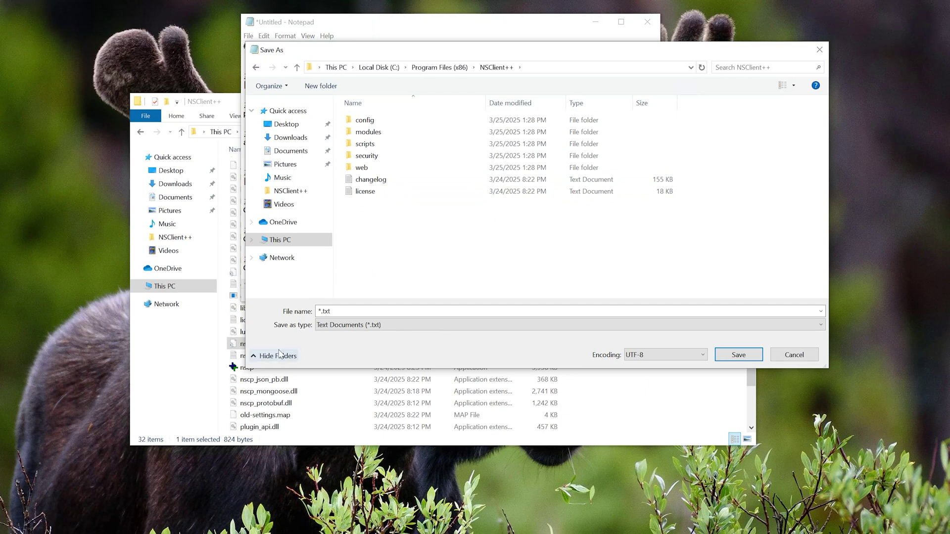
{"action": "left_click", "coordinate": [338, 330]}
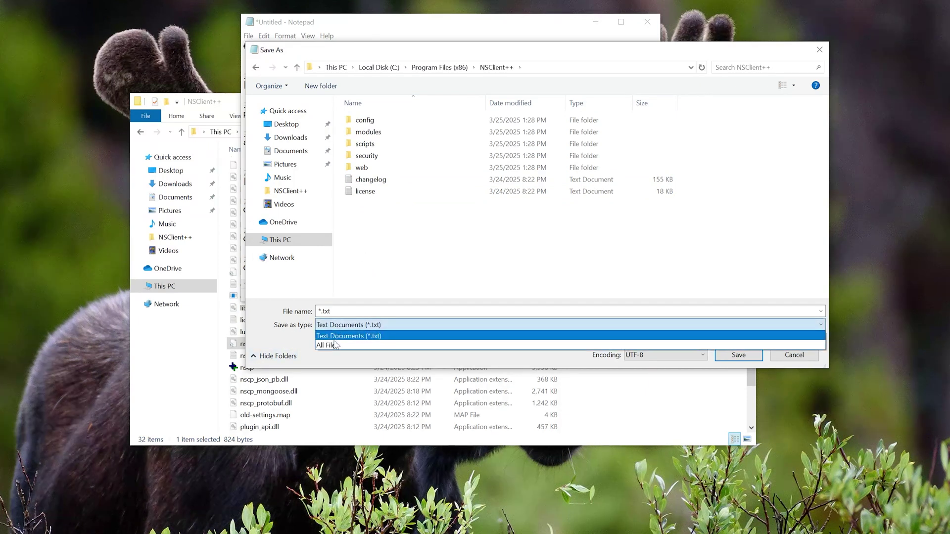
{"action": "left_click", "coordinate": [335, 347]}
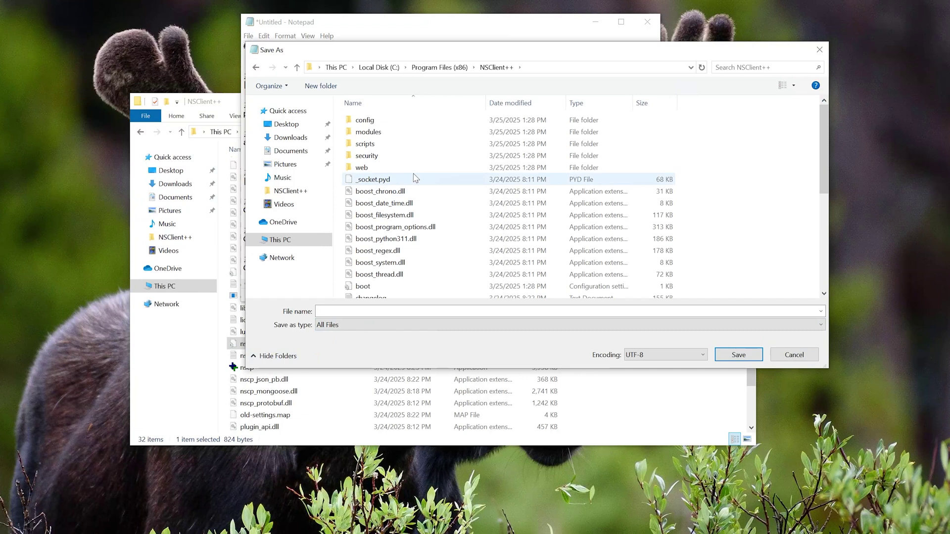
{"action": "scroll", "coordinate": [414, 178], "scroll_direction": "down", "scroll_amount": 3}
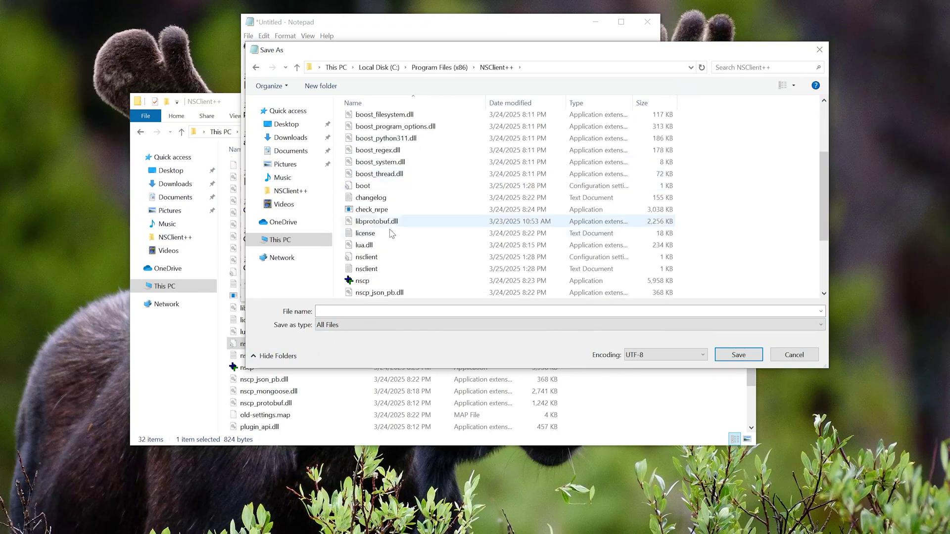
{"action": "left_click", "coordinate": [389, 258]}
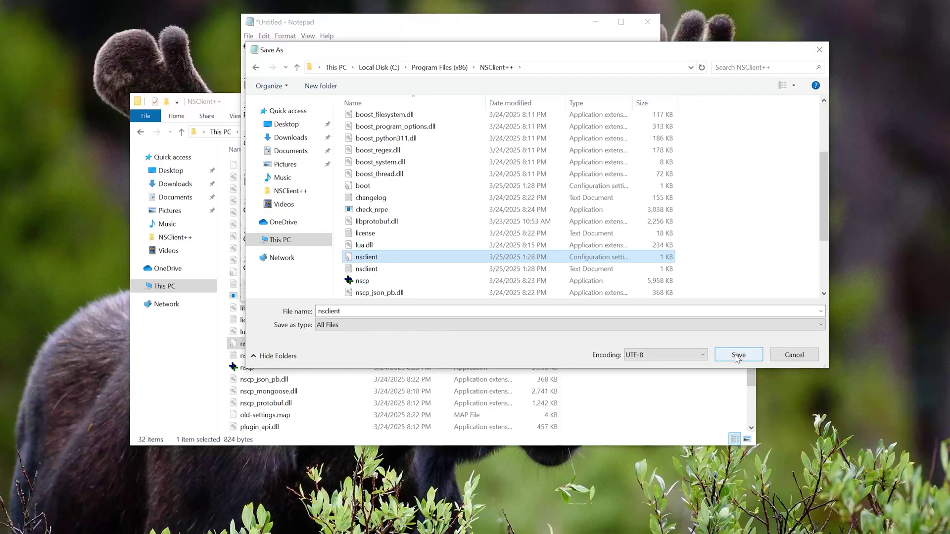
{"action": "left_click", "coordinate": [737, 356]}
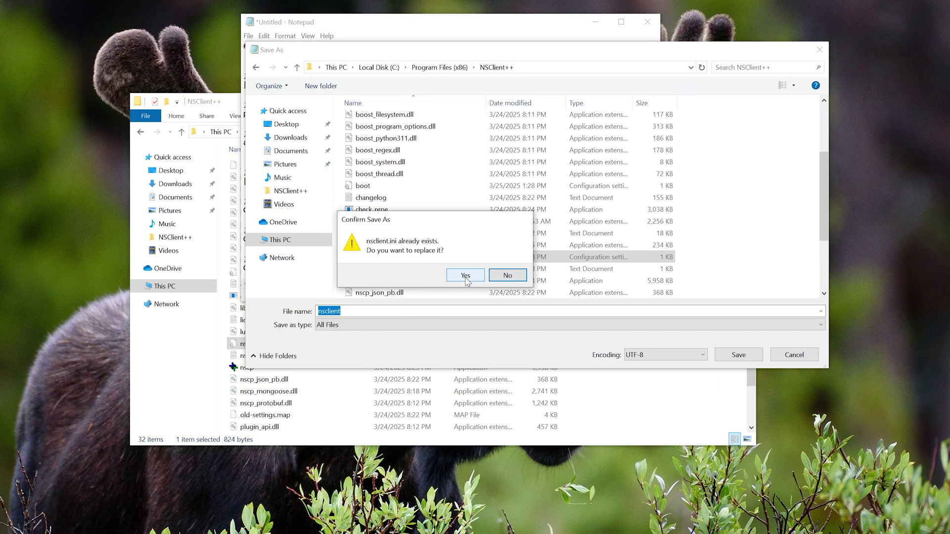
Step: Confirm replacing nsclient.ini, then close Notepad and the NSClient++ folder window
{"action": "left_click", "coordinate": [465, 276]}
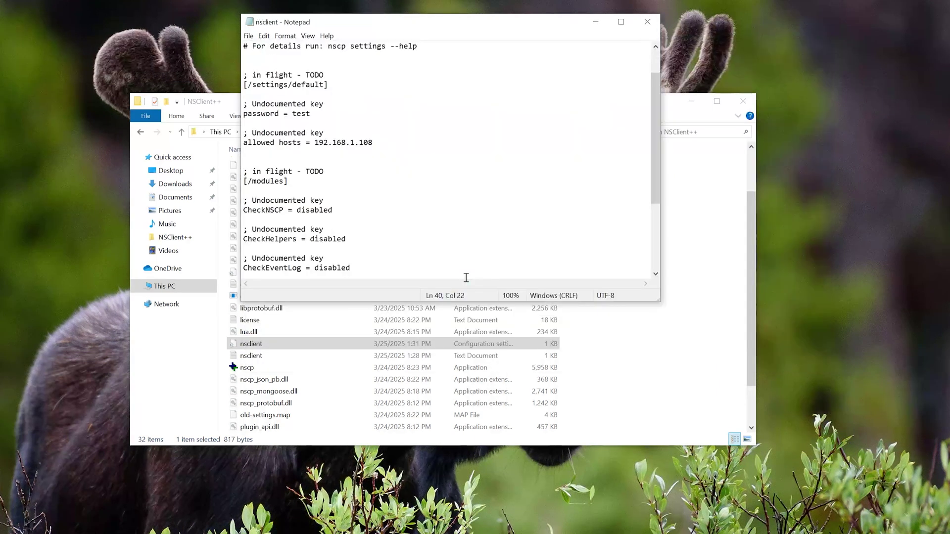
{"action": "left_click", "coordinate": [648, 25]}
{"action": "left_click", "coordinate": [743, 101]}
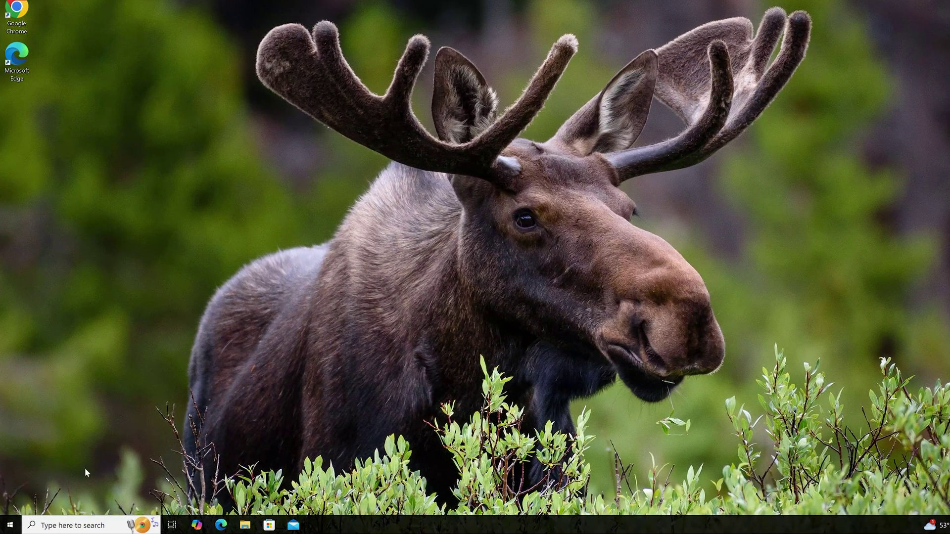
Step: Launch the Services console by searching Windows for 'service'
{"action": "left_click", "coordinate": [70, 526]}
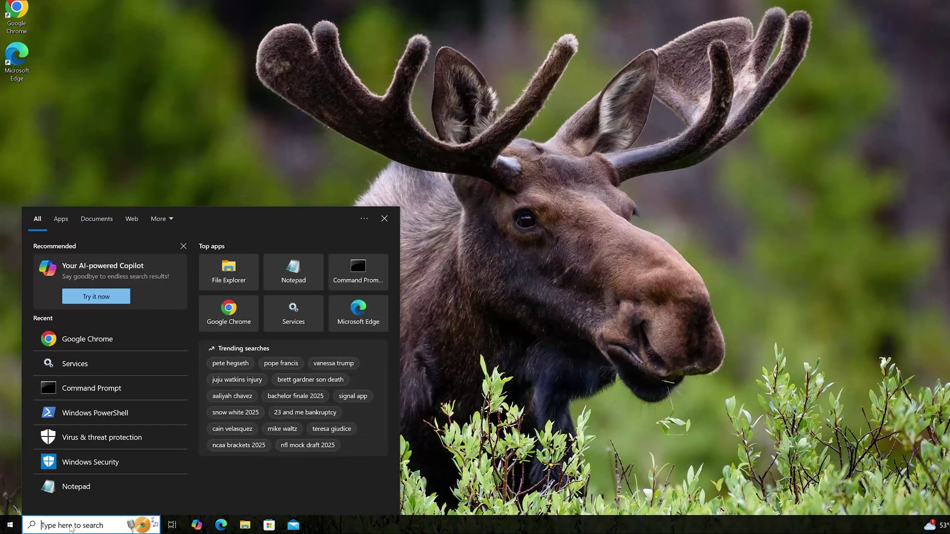
{"action": "type", "text": "service"}
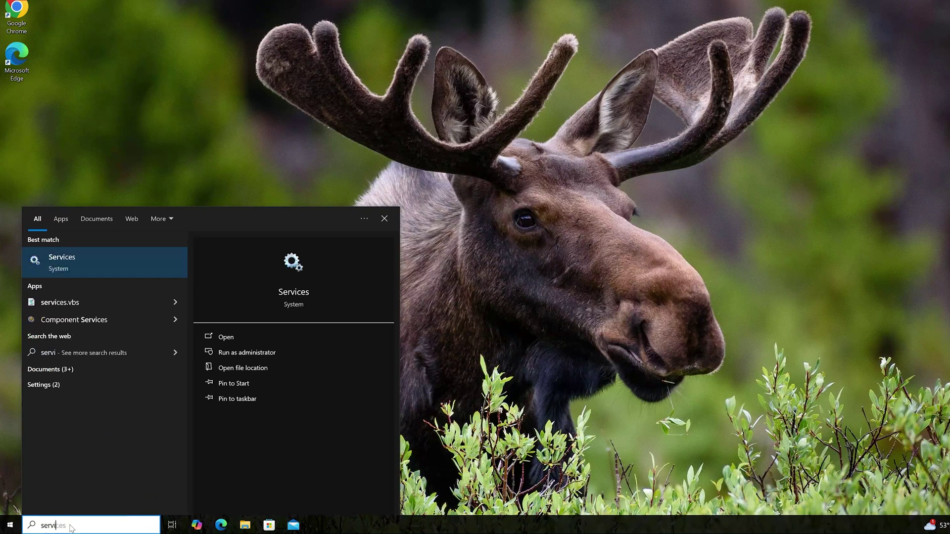
{"action": "left_click", "coordinate": [74, 271]}
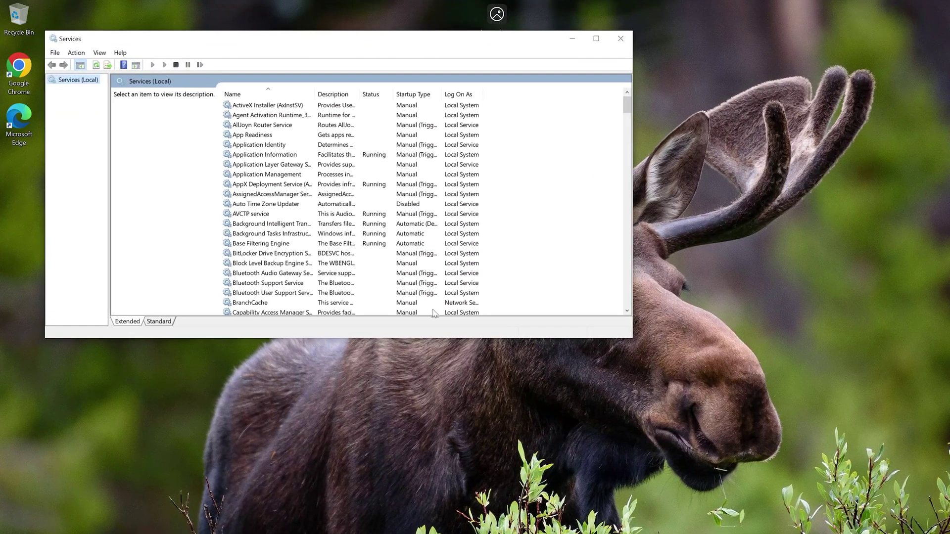
Step: Restart the NSClient++ Monitoring Agent service from the Services list, then close Services
{"action": "left_click_drag", "start_coordinate": [534, 338], "coordinate": [534, 427]}
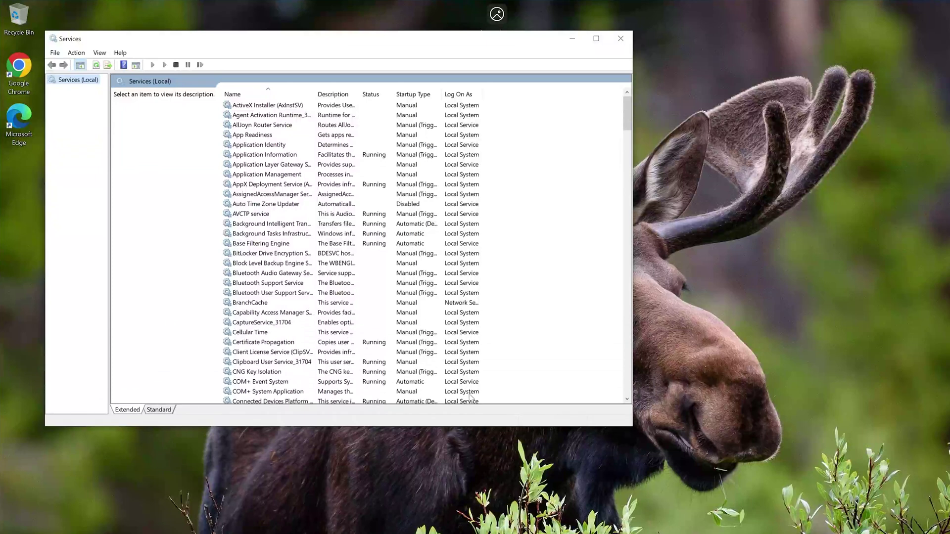
{"action": "scroll", "coordinate": [319, 259], "scroll_direction": "down", "scroll_amount": 3}
{"action": "scroll", "coordinate": [317, 258], "scroll_direction": "down", "scroll_amount": 15}
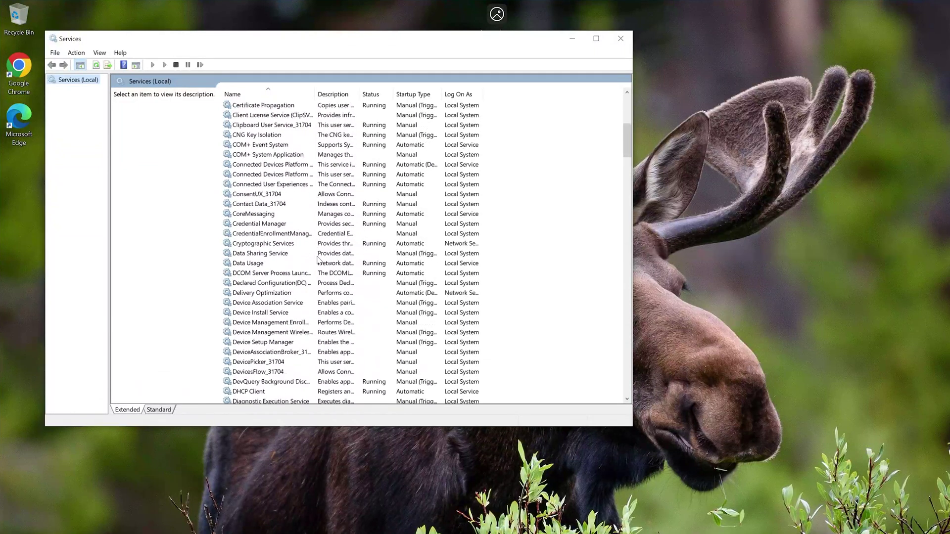
{"action": "scroll", "coordinate": [317, 258], "scroll_direction": "down", "scroll_amount": 17}
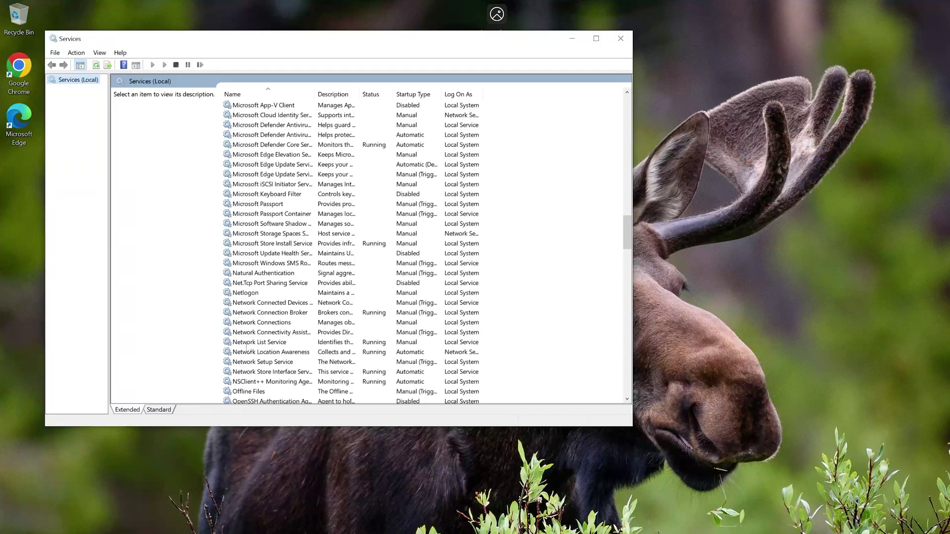
{"action": "scroll", "coordinate": [248, 349], "scroll_direction": "down", "scroll_amount": 2}
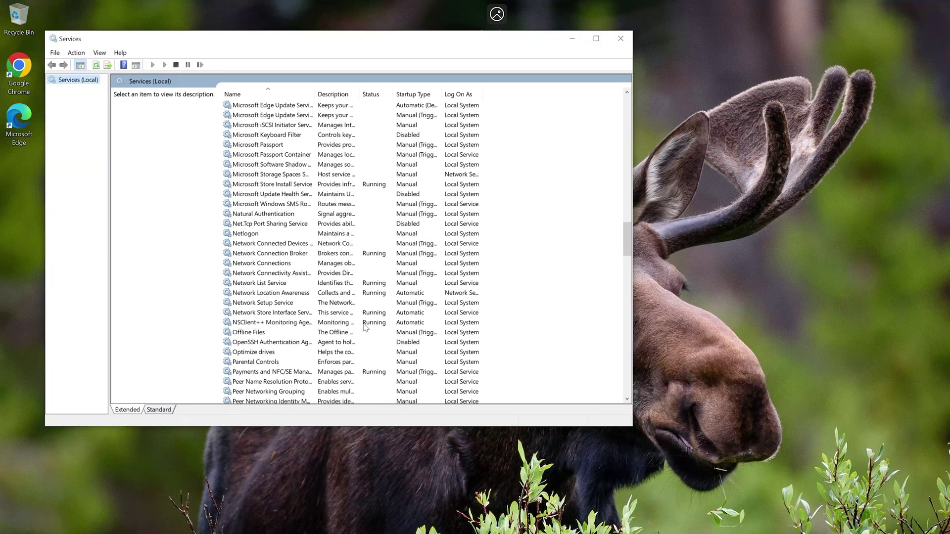
{"action": "left_click", "coordinate": [287, 325]}
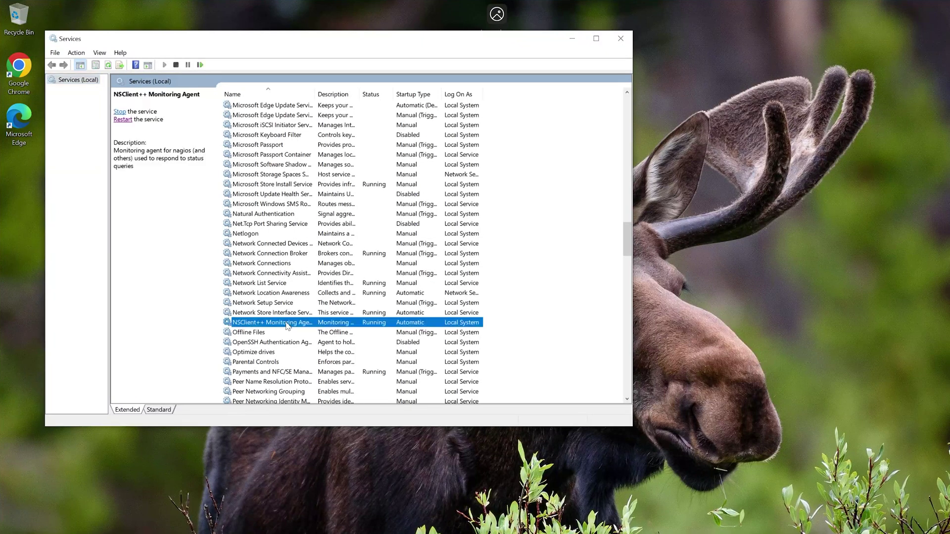
{"action": "left_click", "coordinate": [123, 120]}
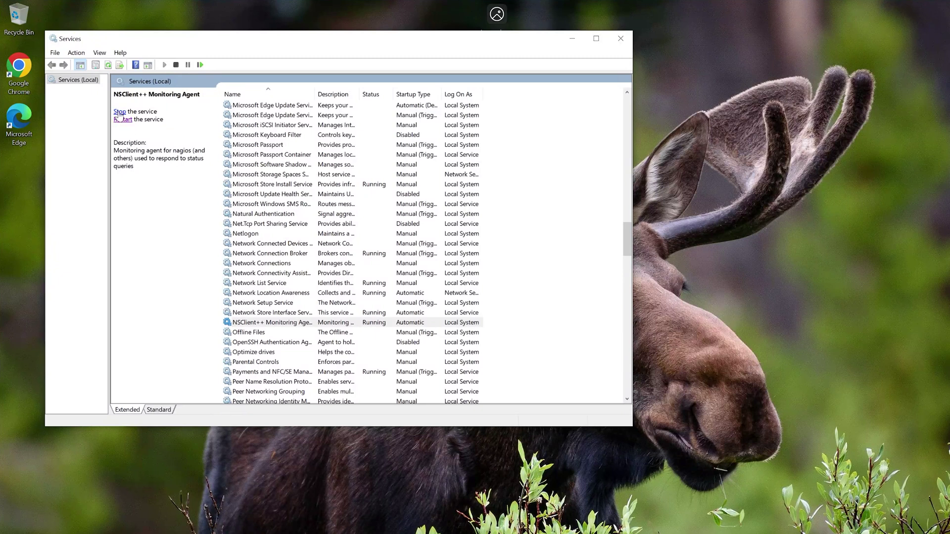
{"action": "left_click", "coordinate": [619, 39]}
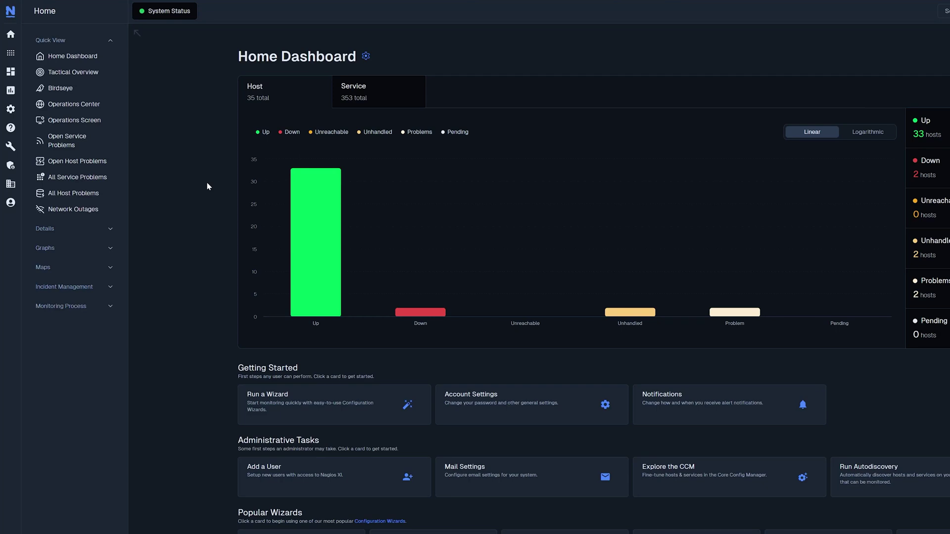
Step: Search the configuration wizards for 'nsclient' and start the NSClient++ (Legacy) wizard
{"action": "mouse_move", "coordinate": [11, 110]}
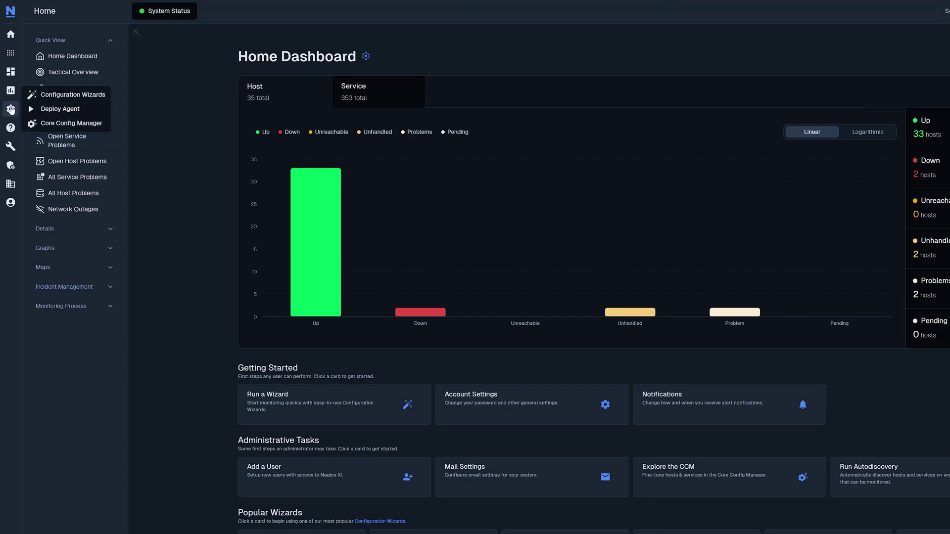
{"action": "left_click", "coordinate": [57, 95]}
{"action": "left_click", "coordinate": [275, 118]}
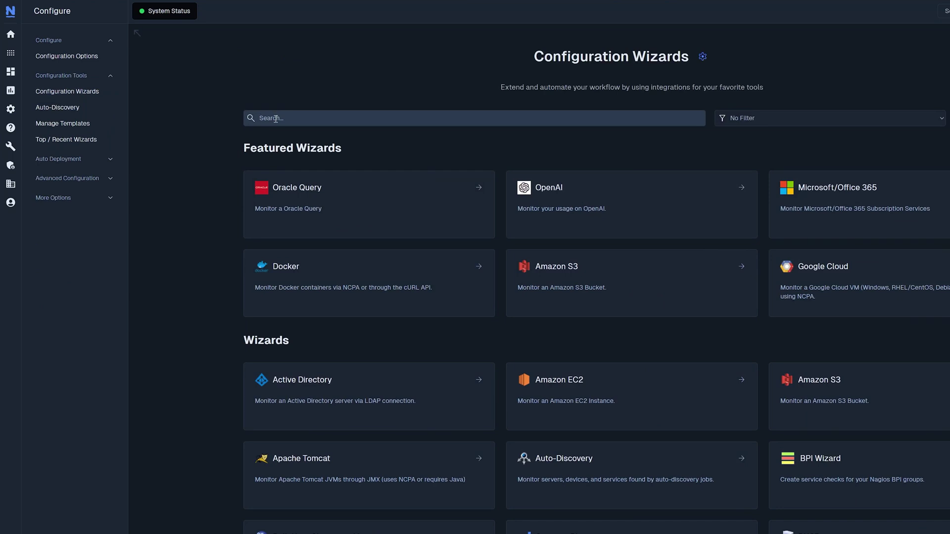
{"action": "type", "text": "nsclient"}
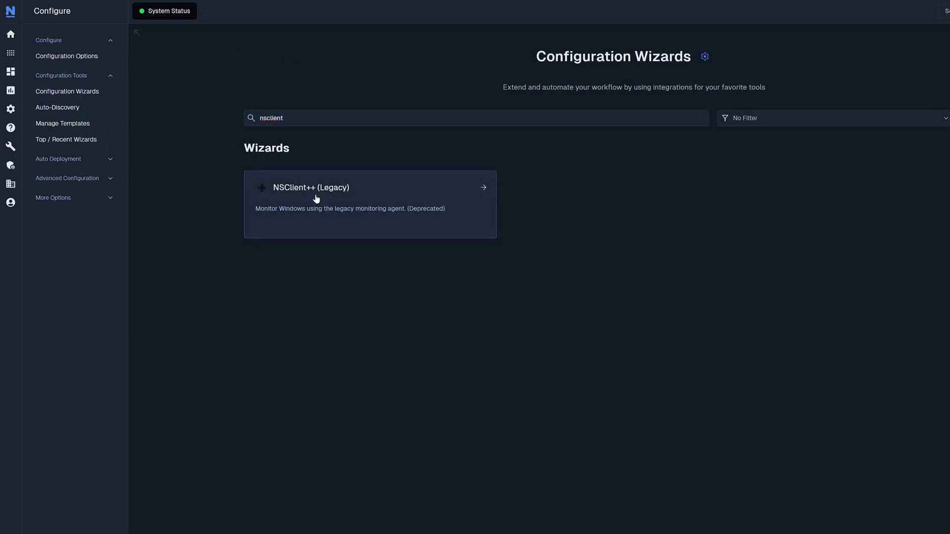
{"action": "left_click", "coordinate": [340, 204]}
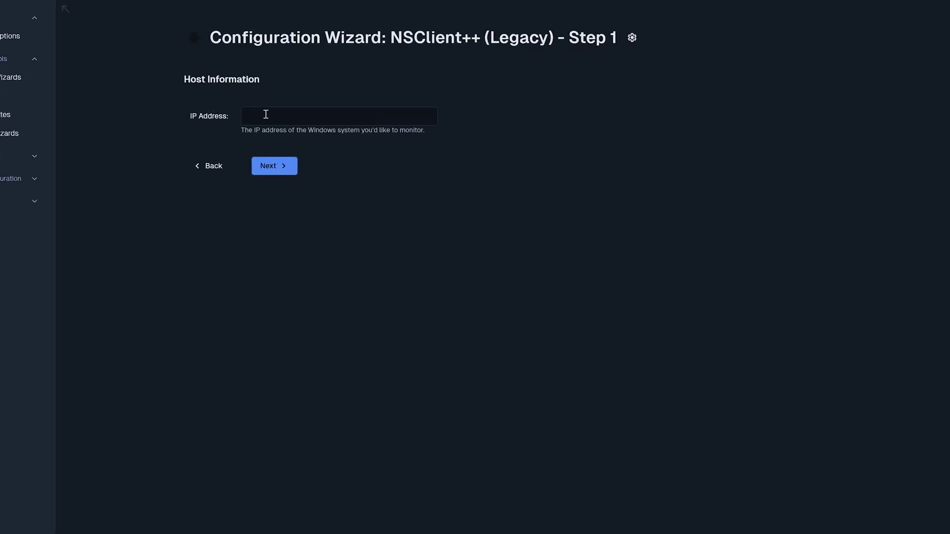
Step: Enter host IP address 192.168.1.108 and continue to Step 2
{"action": "left_click", "coordinate": [266, 114]}
{"action": "type", "text": "192.168.1.108"}
{"action": "left_click", "coordinate": [275, 168]}
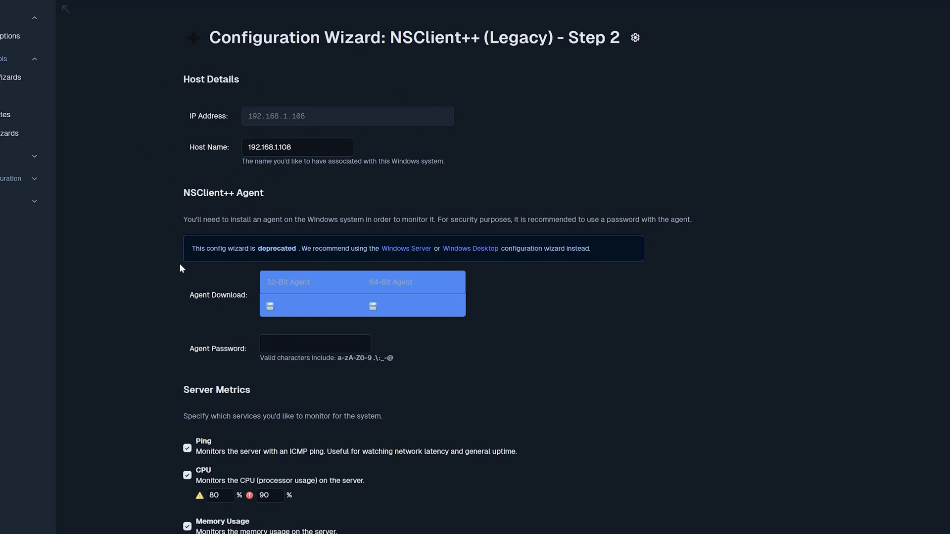
Step: Replace the host name 192.168.1.108 with 'Test'
{"action": "scroll", "coordinate": [180, 268], "scroll_direction": "down", "scroll_amount": 13}
{"action": "scroll", "coordinate": [180, 267], "scroll_direction": "up", "scroll_amount": 13}
{"action": "left_click_drag", "start_coordinate": [303, 146], "coordinate": [243, 150]}
{"action": "left_click", "coordinate": [229, 165]}
{"action": "double_click", "coordinate": [294, 148]}
{"action": "key", "text": "BackSpace"}
{"action": "type", "text": "Test"}
Step: Enter the agent password in the Agent Password field
{"action": "scroll", "coordinate": [173, 170], "scroll_direction": "down", "scroll_amount": 2}
{"action": "scroll", "coordinate": [174, 174], "scroll_direction": "down", "scroll_amount": 1}
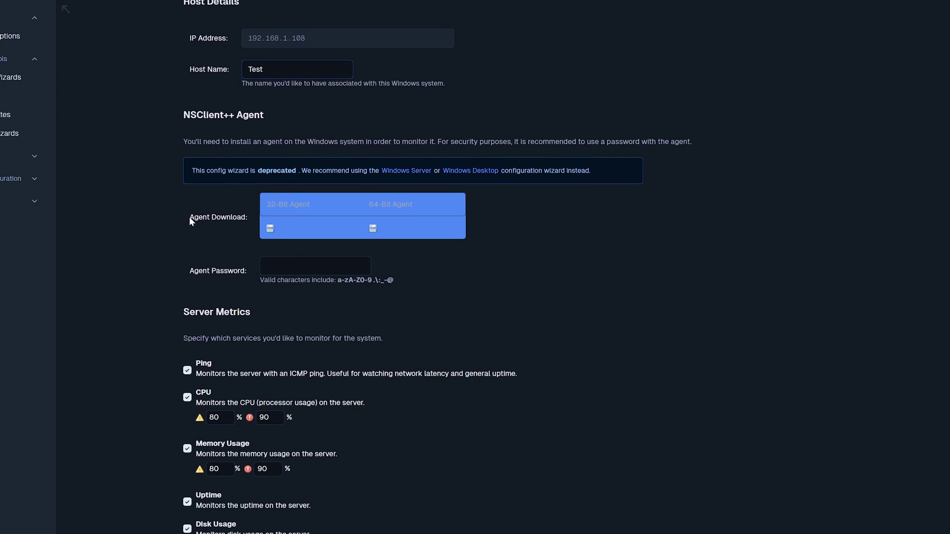
{"action": "left_click_drag", "start_coordinate": [189, 217], "coordinate": [239, 218]}
{"action": "double_click", "coordinate": [239, 220]}
{"action": "scroll", "coordinate": [237, 218], "scroll_direction": "down", "scroll_amount": 1}
{"action": "left_click", "coordinate": [235, 239]}
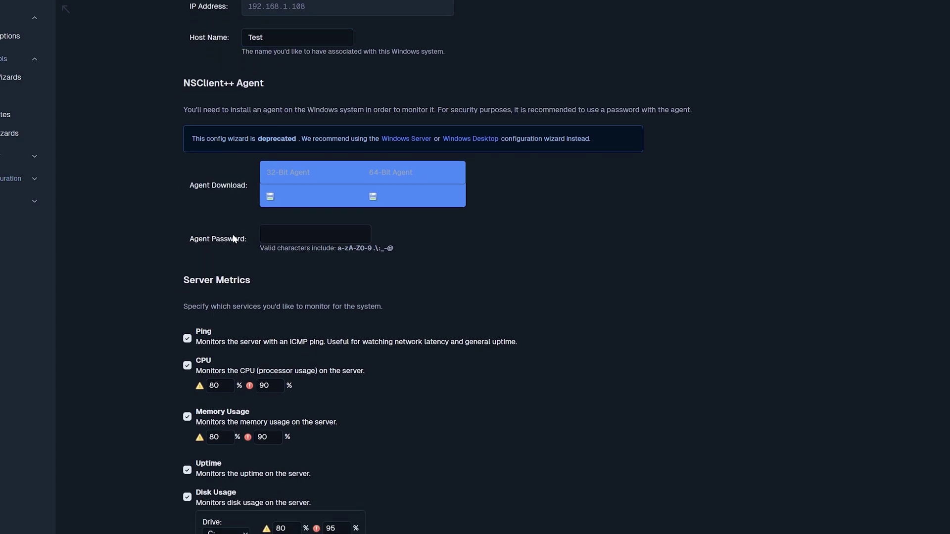
{"action": "left_click", "coordinate": [283, 239]}
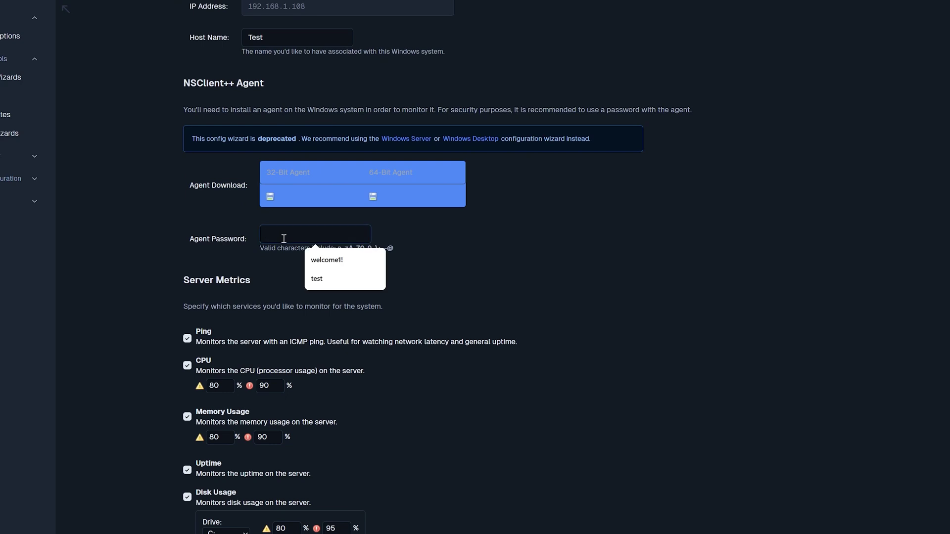
{"action": "type", "text": "test"}
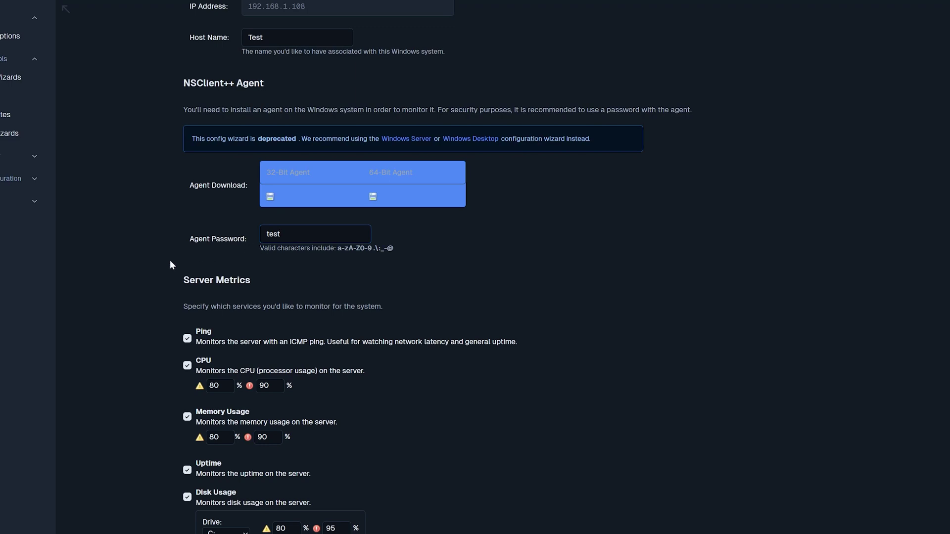
{"action": "scroll", "coordinate": [171, 262], "scroll_direction": "down", "scroll_amount": 1}
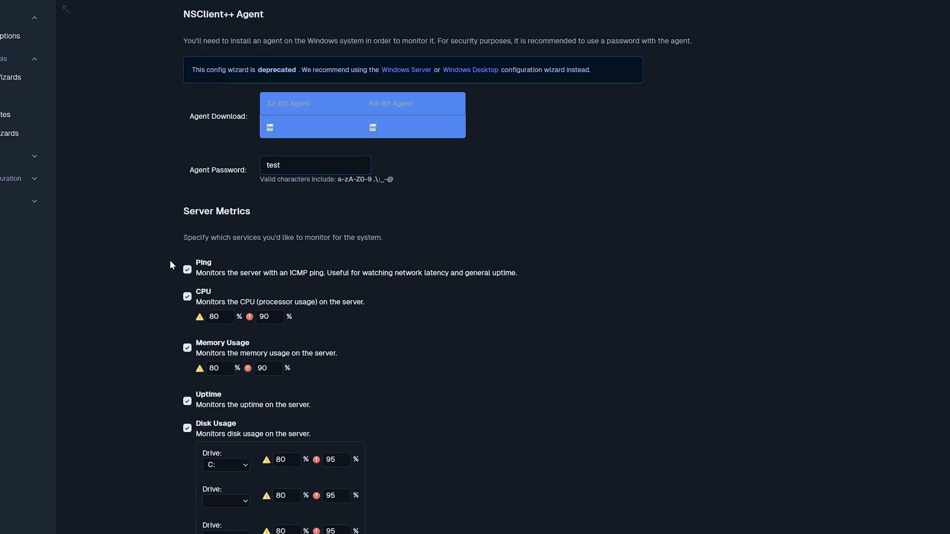
{"action": "scroll", "coordinate": [170, 261], "scroll_direction": "down", "scroll_amount": 1}
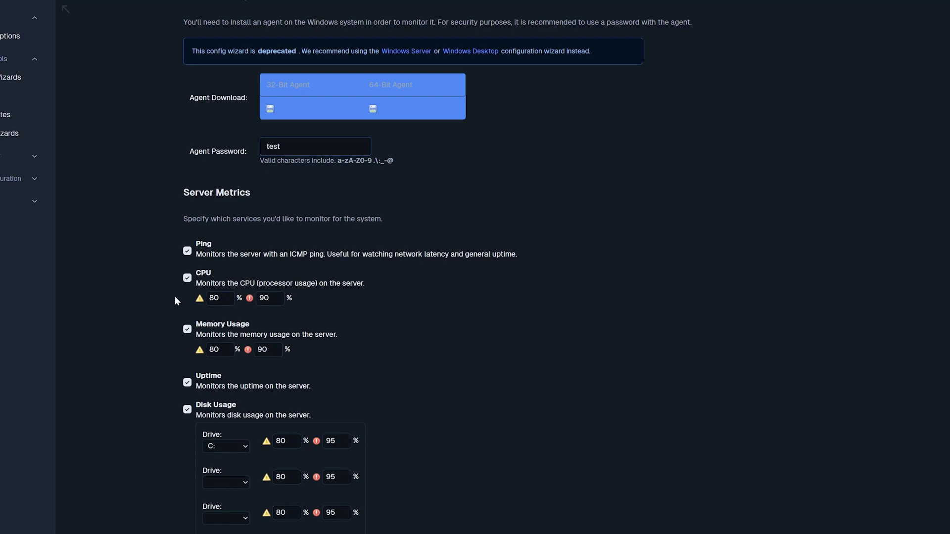
Step: Lower the CPU usage warning threshold from 80 to 70 and review the remaining Step 2 checks
{"action": "left_click", "coordinate": [188, 279]}
{"action": "left_click", "coordinate": [188, 252]}
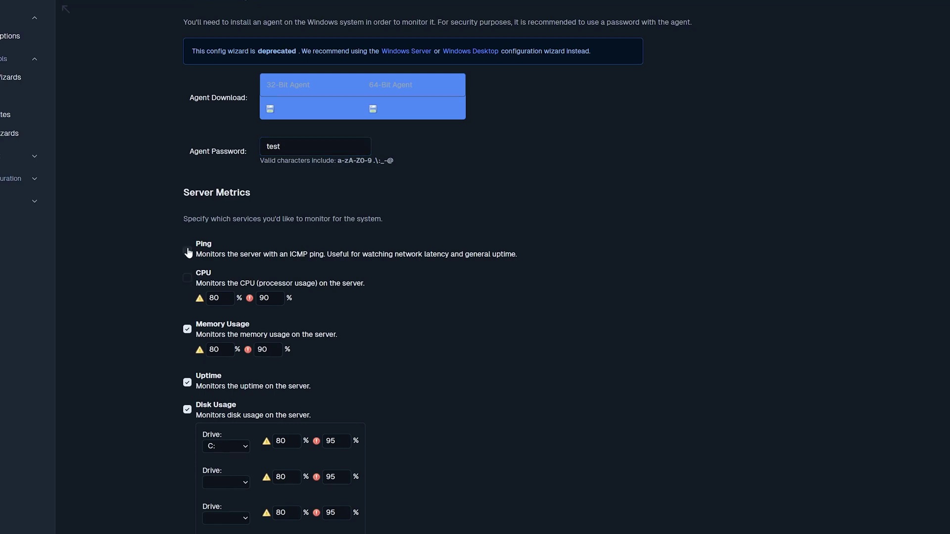
{"action": "left_click", "coordinate": [188, 280]}
{"action": "left_click", "coordinate": [225, 299]}
{"action": "key", "text": "BackSpace"}
{"action": "type", "text": "70"}
{"action": "scroll", "coordinate": [185, 316], "scroll_direction": "down", "scroll_amount": 3}
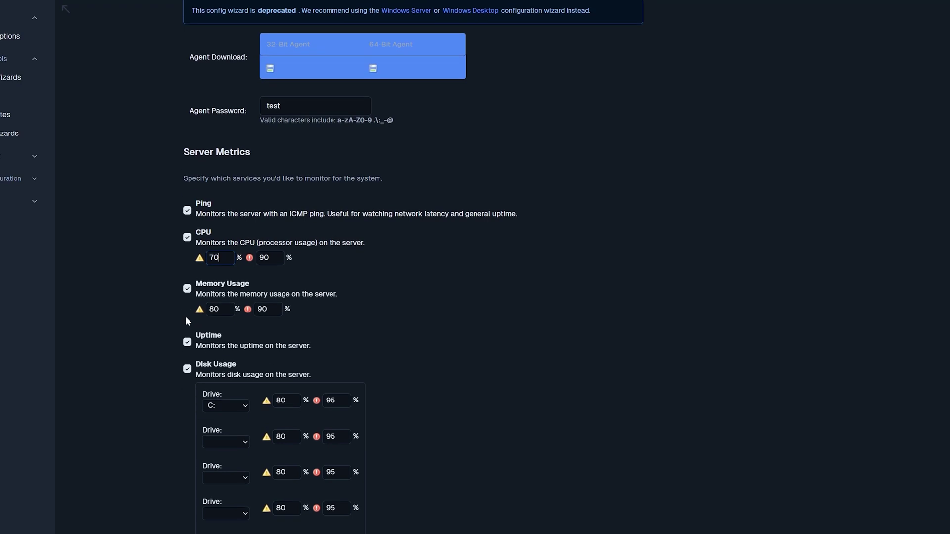
{"action": "scroll", "coordinate": [187, 320], "scroll_direction": "down", "scroll_amount": 4}
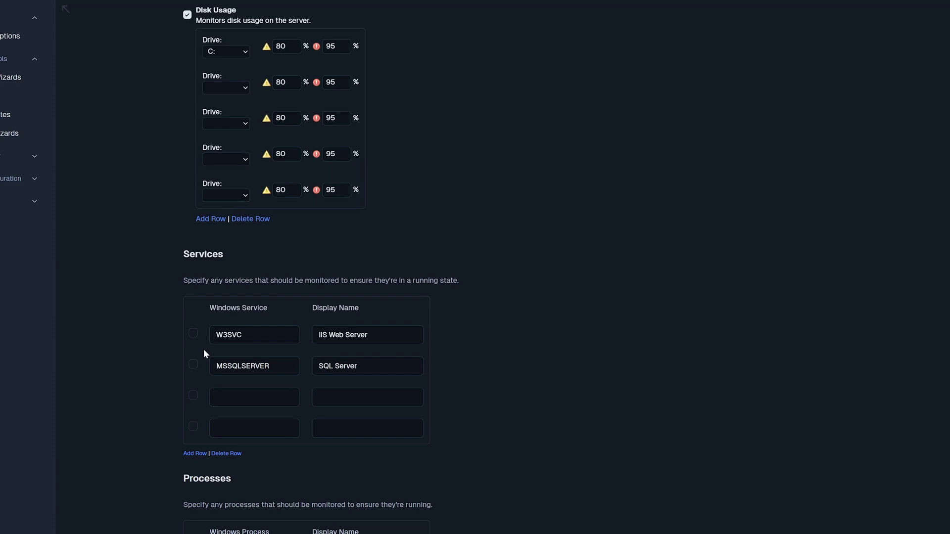
{"action": "scroll", "coordinate": [203, 349], "scroll_direction": "down", "scroll_amount": 4}
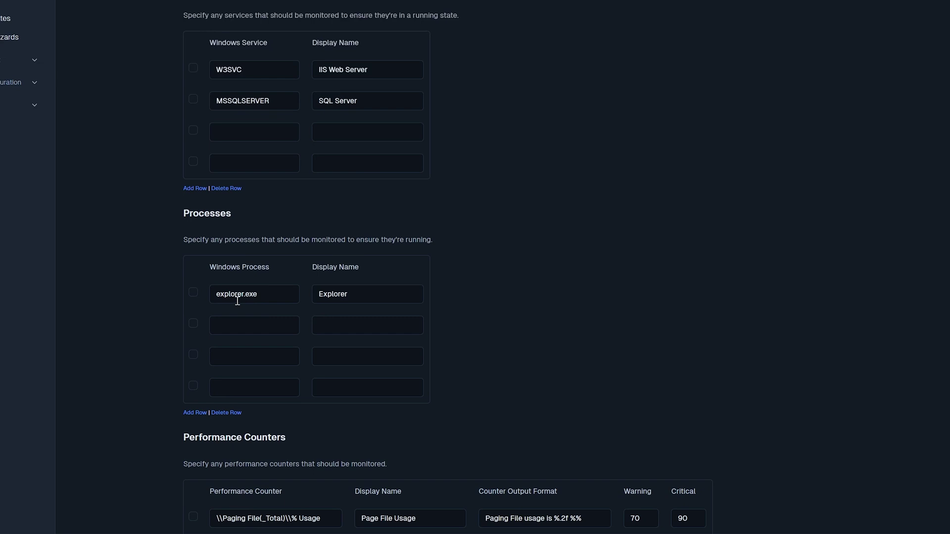
{"action": "scroll", "coordinate": [250, 348], "scroll_direction": "down", "scroll_amount": 4}
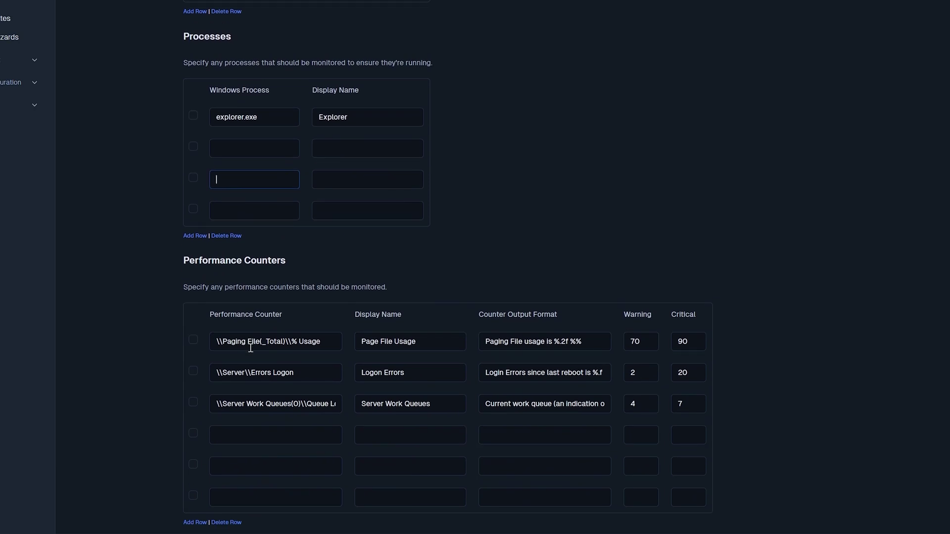
{"action": "scroll", "coordinate": [188, 359], "scroll_direction": "down", "scroll_amount": 2}
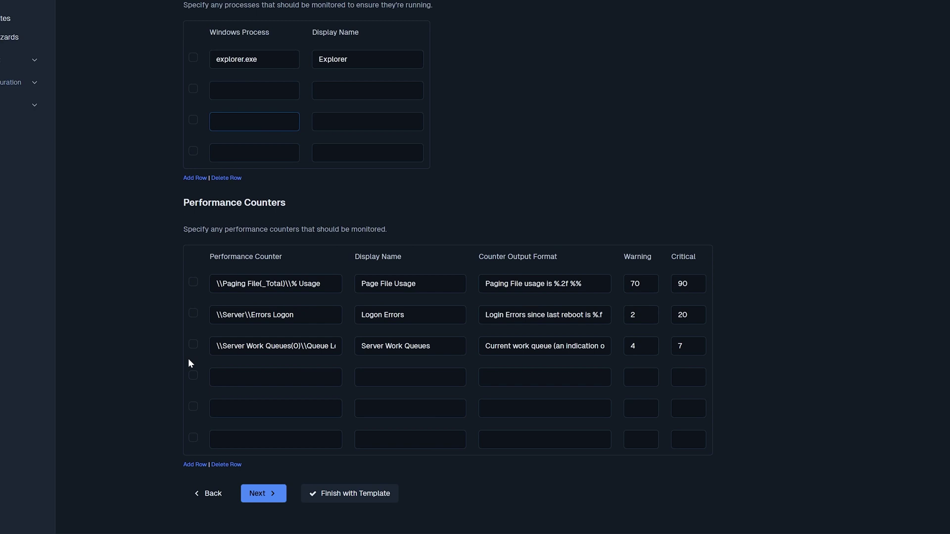
Step: On monitoring settings, set re-checks before notification from 5 to 2 and advance to Step 4
{"action": "left_click", "coordinate": [261, 495]}
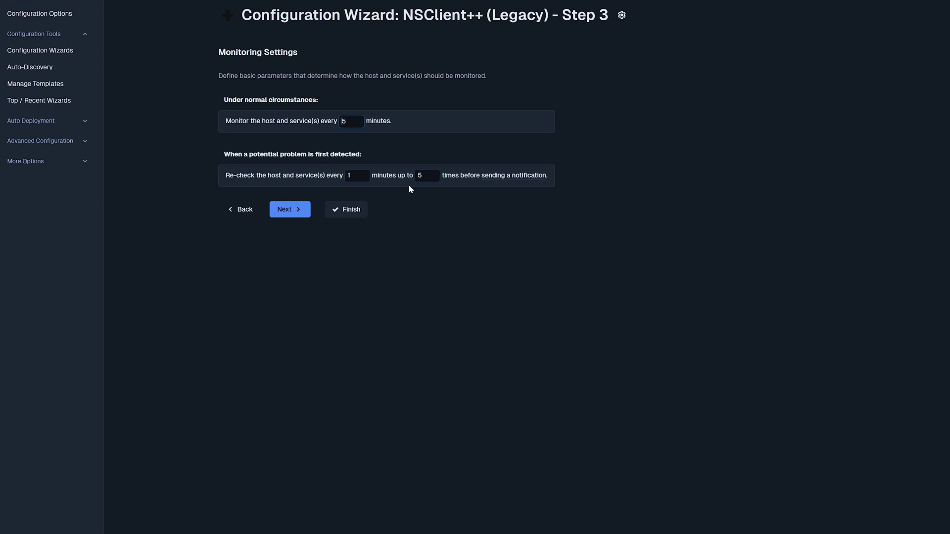
{"action": "left_click", "coordinate": [424, 176]}
{"action": "key", "text": "BackSpace"}
{"action": "type", "text": "3"}
{"action": "key", "text": "BackSpace"}
{"action": "type", "text": "2"}
{"action": "left_click", "coordinate": [294, 211]}
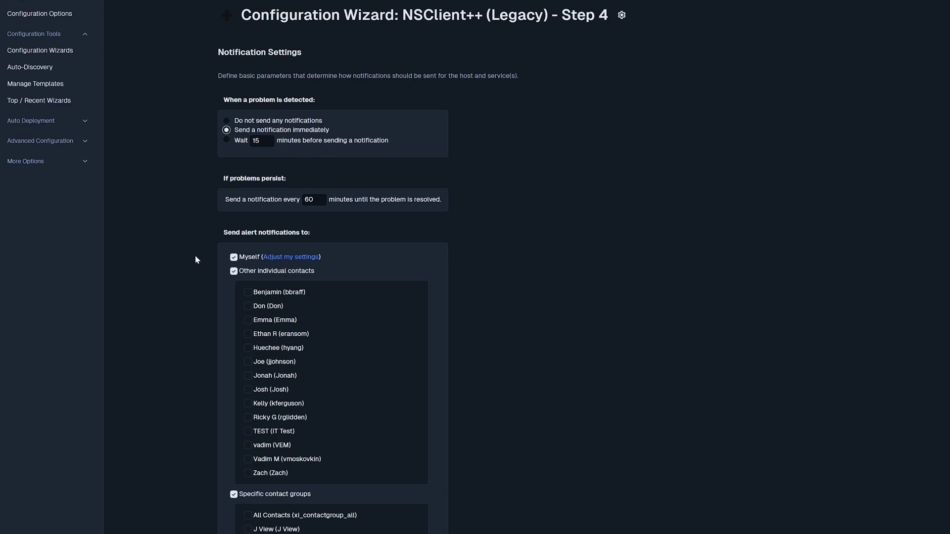
Step: Advance through Notification Settings and Host Groups steps without changes
{"action": "scroll", "coordinate": [196, 259], "scroll_direction": "down", "scroll_amount": 2}
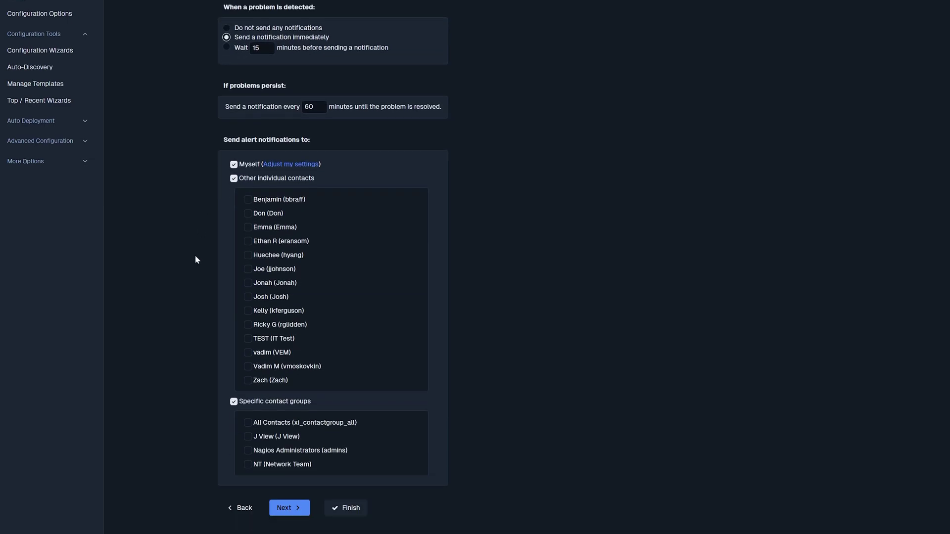
{"action": "left_click", "coordinate": [290, 514]}
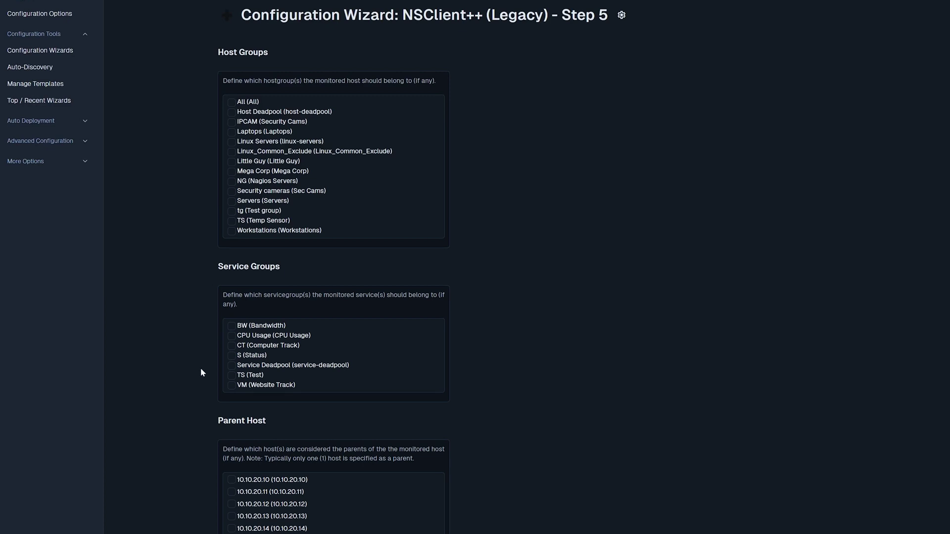
{"action": "scroll", "coordinate": [201, 370], "scroll_direction": "down", "scroll_amount": 8}
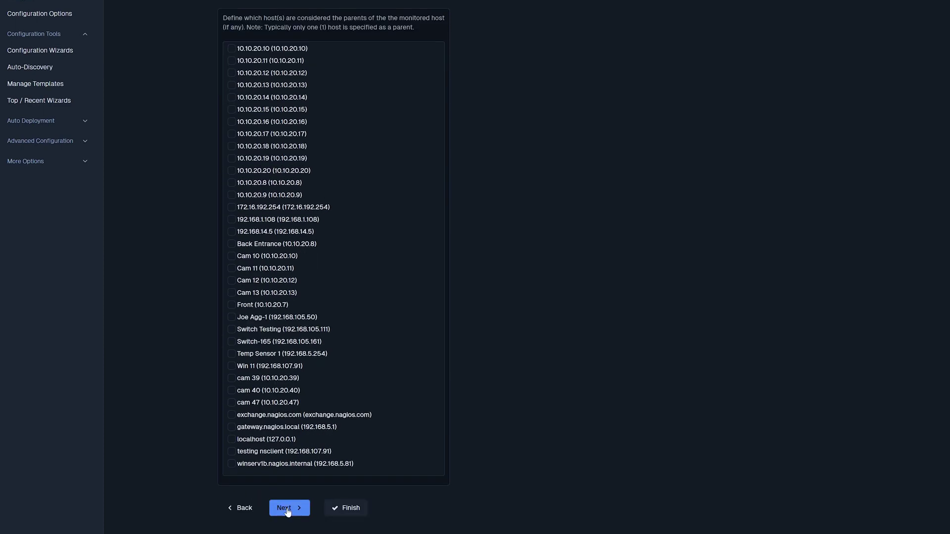
{"action": "left_click", "coordinate": [288, 510]}
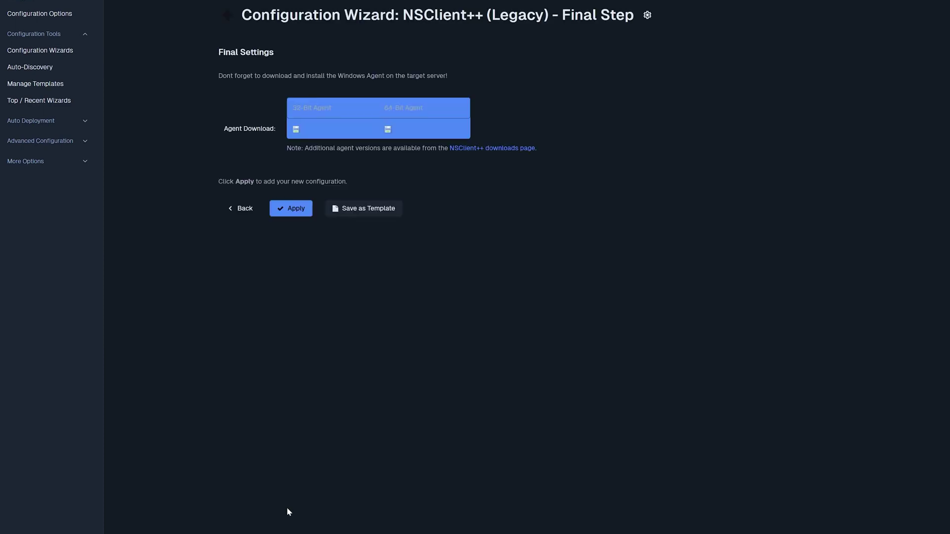
Step: Apply the wizard configuration and return to the Home Dashboard showing 36 hosts
{"action": "left_click", "coordinate": [280, 210]}
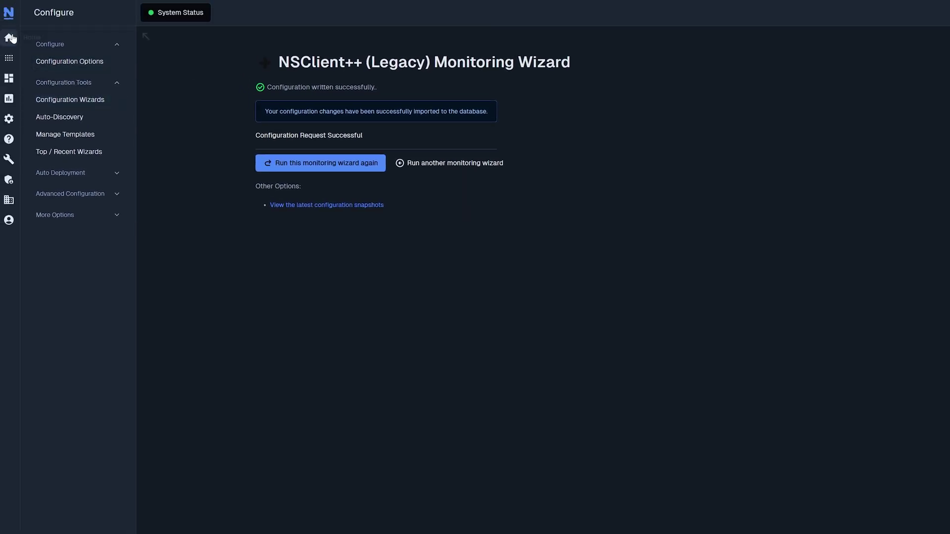
{"action": "left_click", "coordinate": [11, 40]}
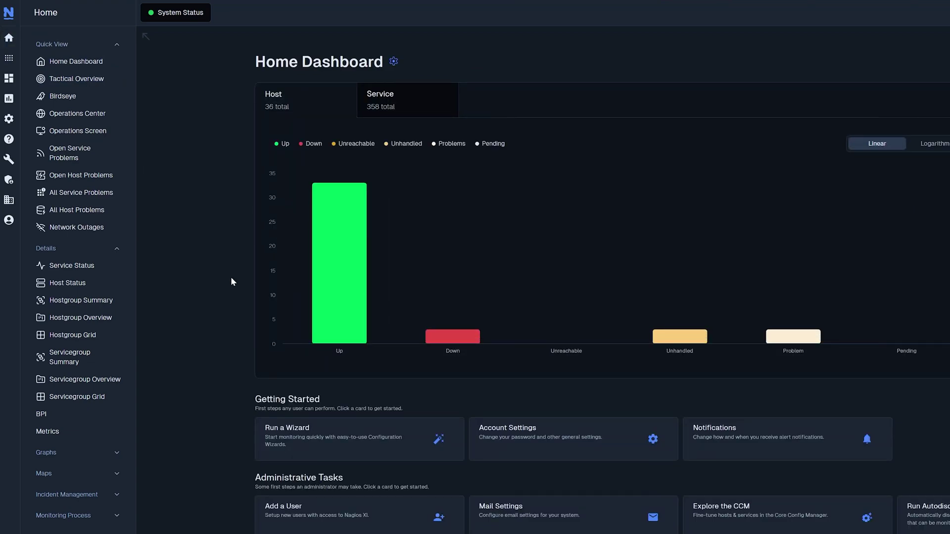
Step: Open Host Status, view the testing nsclient host, and highlight its Up, 0% loss ping result
{"action": "left_click", "coordinate": [70, 283]}
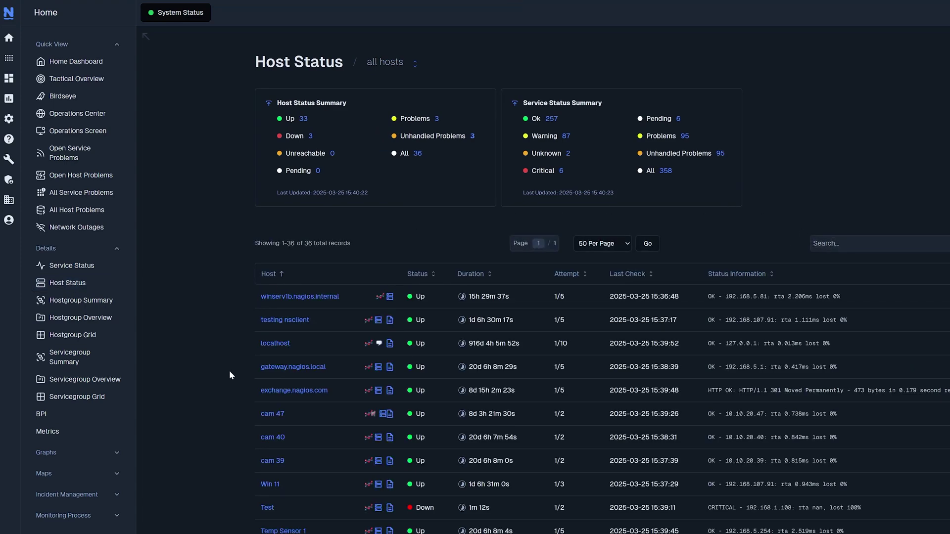
{"action": "scroll", "coordinate": [229, 372], "scroll_direction": "down", "scroll_amount": 2}
{"action": "scroll", "coordinate": [229, 372], "scroll_direction": "up", "scroll_amount": 1}
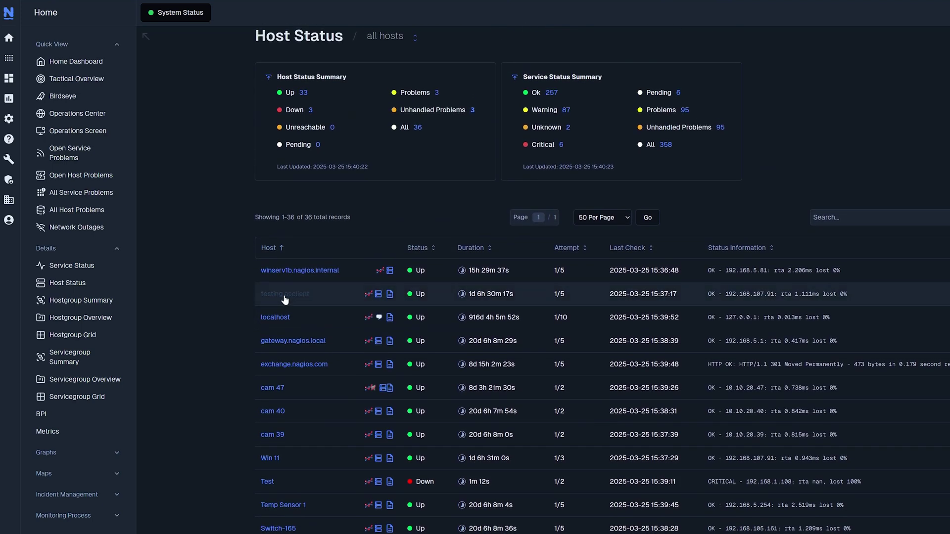
{"action": "left_click", "coordinate": [285, 297]}
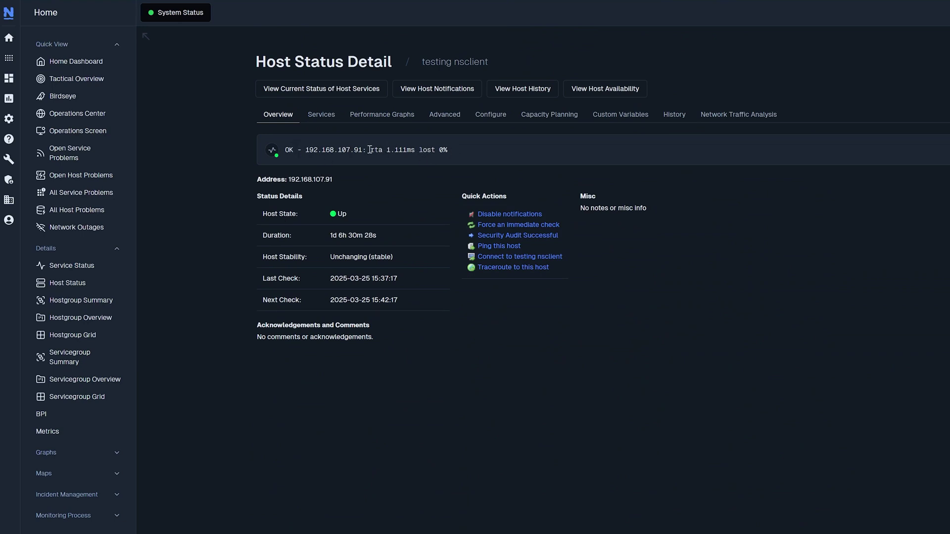
{"action": "left_click_drag", "start_coordinate": [370, 150], "coordinate": [456, 157]}
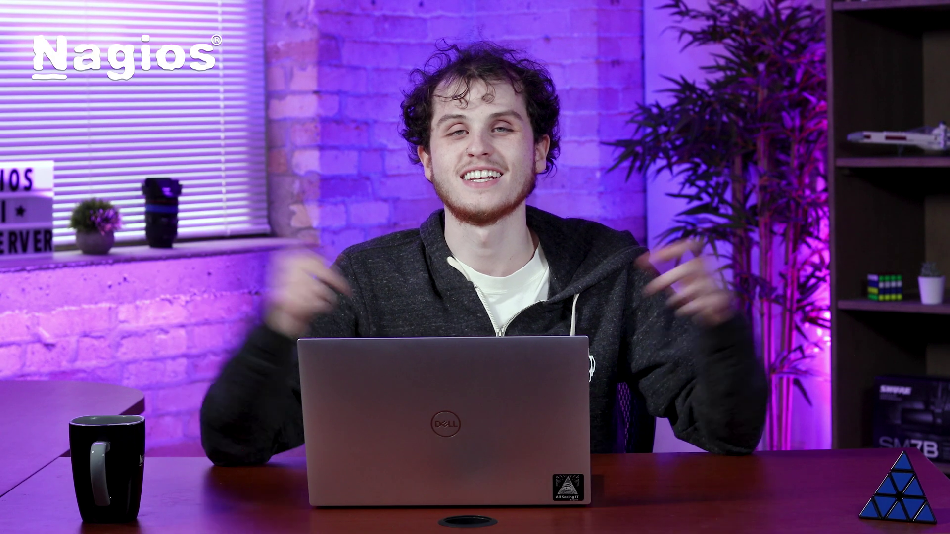